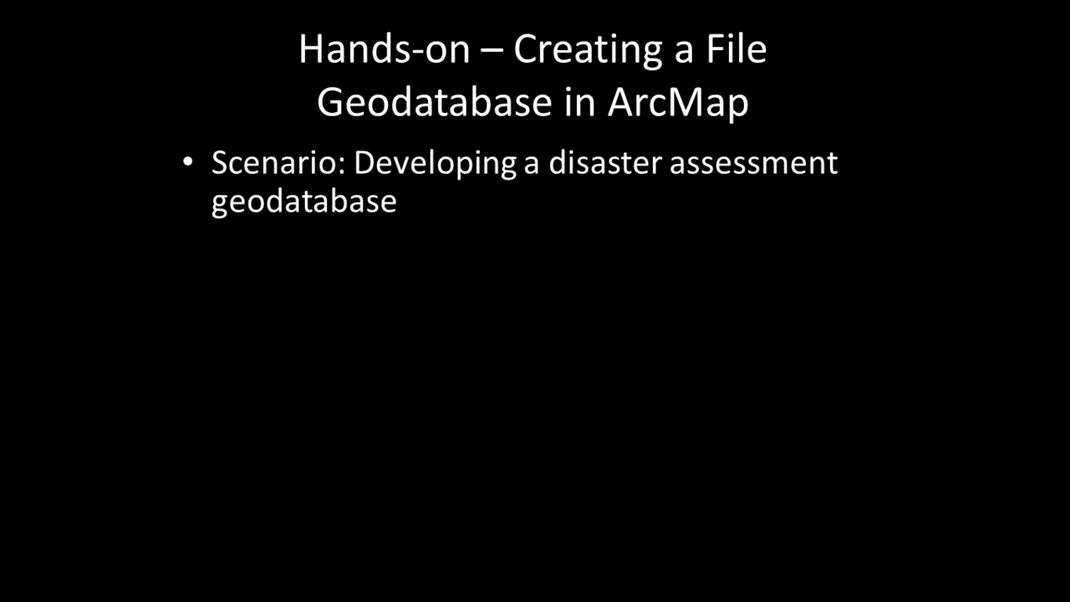
pyautogui.press('Right')
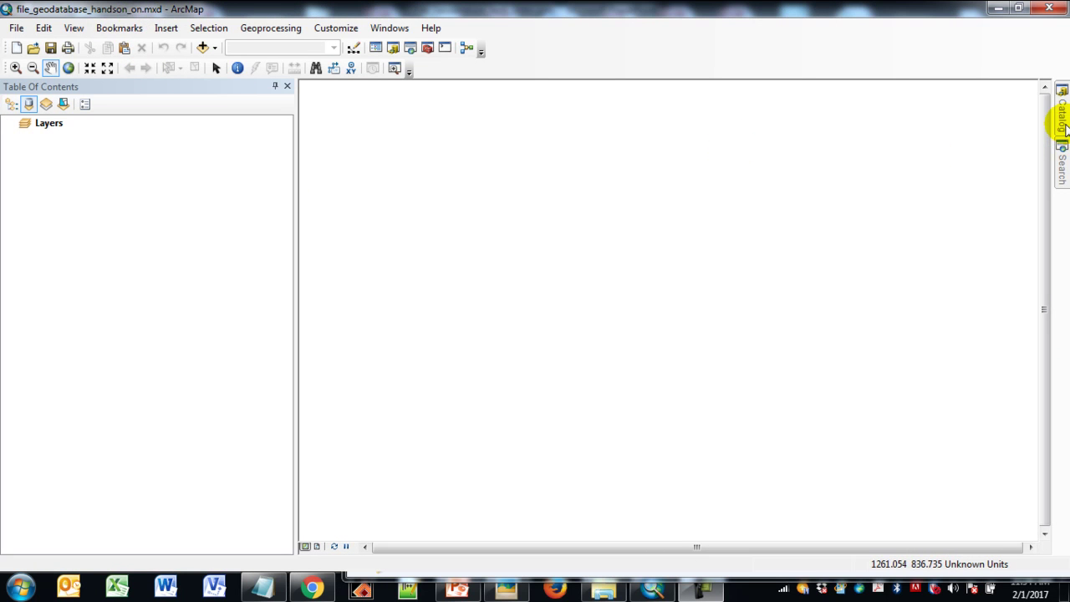
# Step: Show the Catalog docked beside the map and widen it until the Development home folder's file names are readable
pyautogui.moveTo(1065, 126)
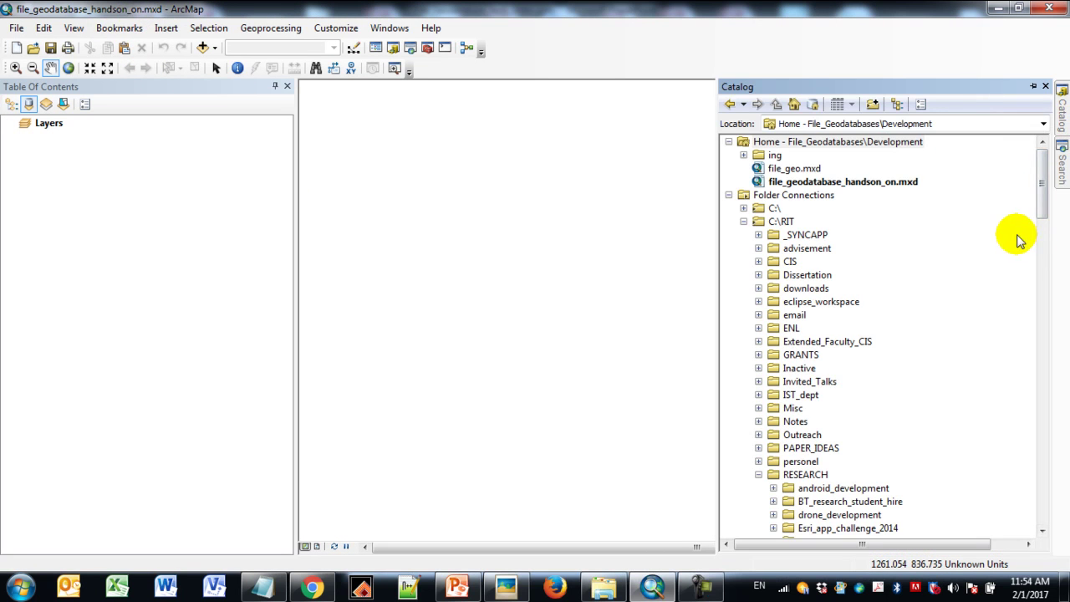
pyautogui.click(770, 143)
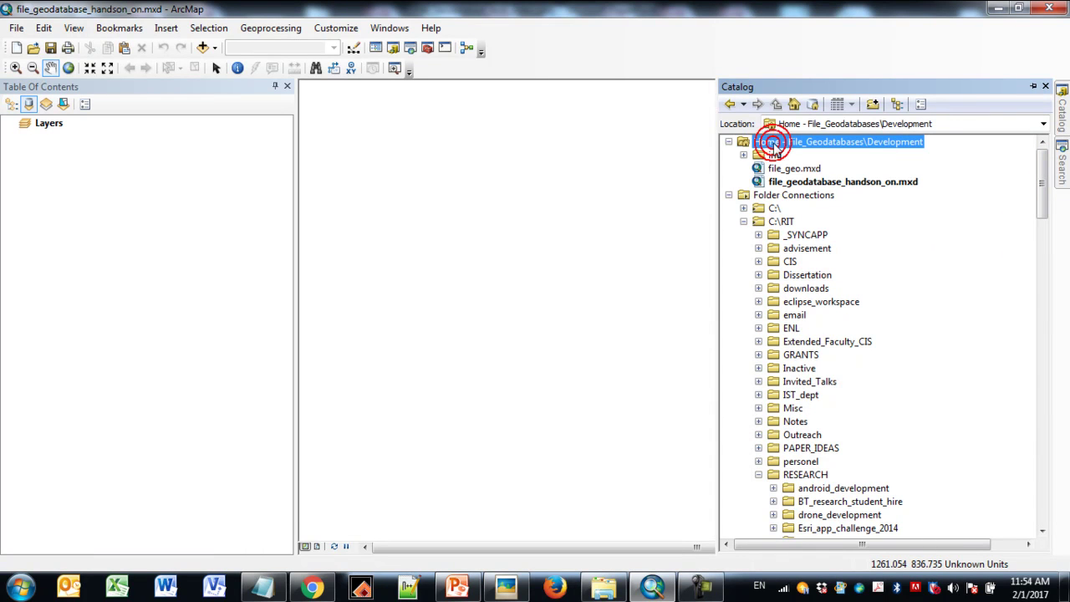
pyautogui.click(909, 183)
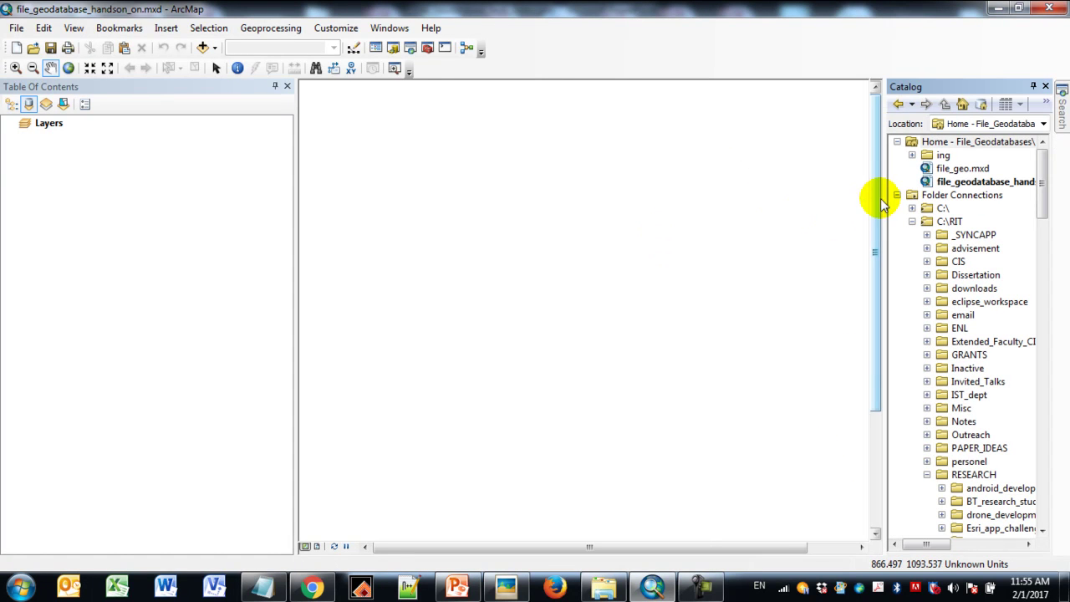
pyautogui.moveTo(882, 193); pyautogui.dragTo(794, 163)
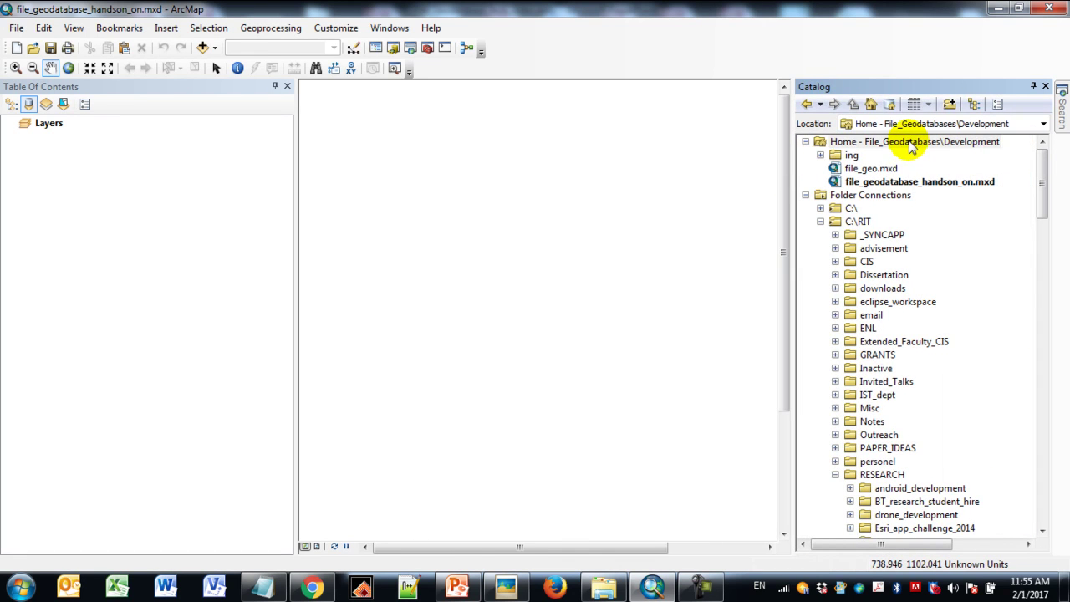
# Step: Create a file geodatabase in the Home - File_Geodatabases\Development folder and name it disaster_assesment_demo.gdb
pyautogui.rightClick(908, 142)
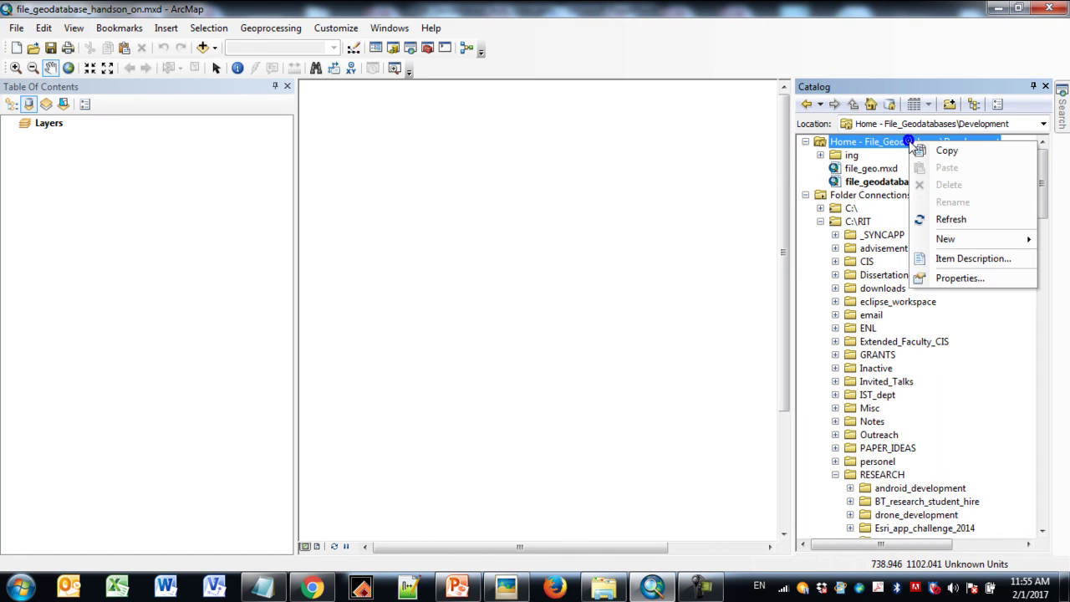
pyautogui.click(945, 238)
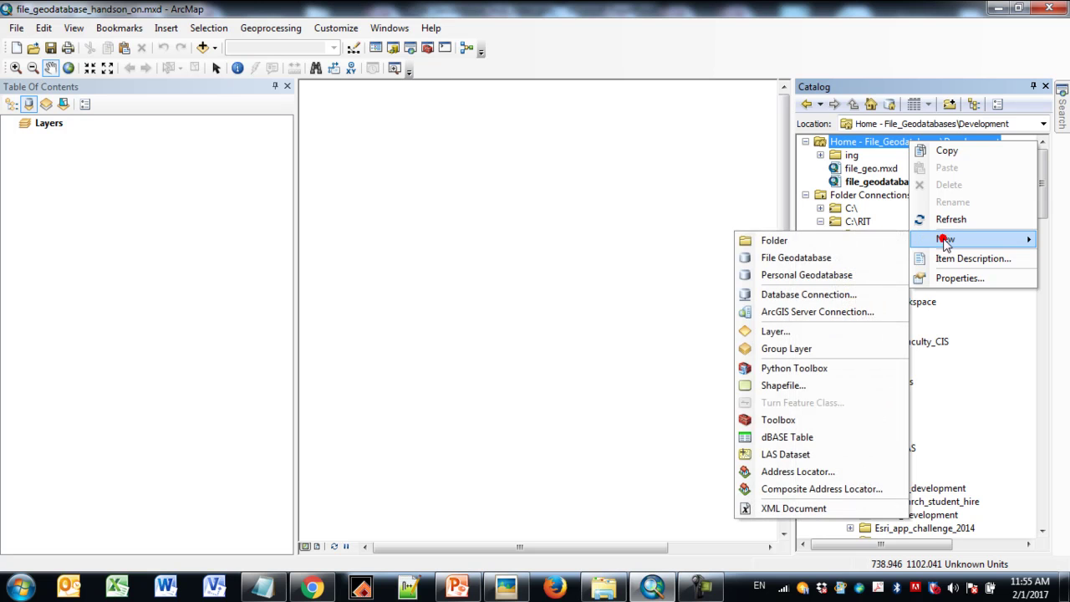
pyautogui.click(846, 258)
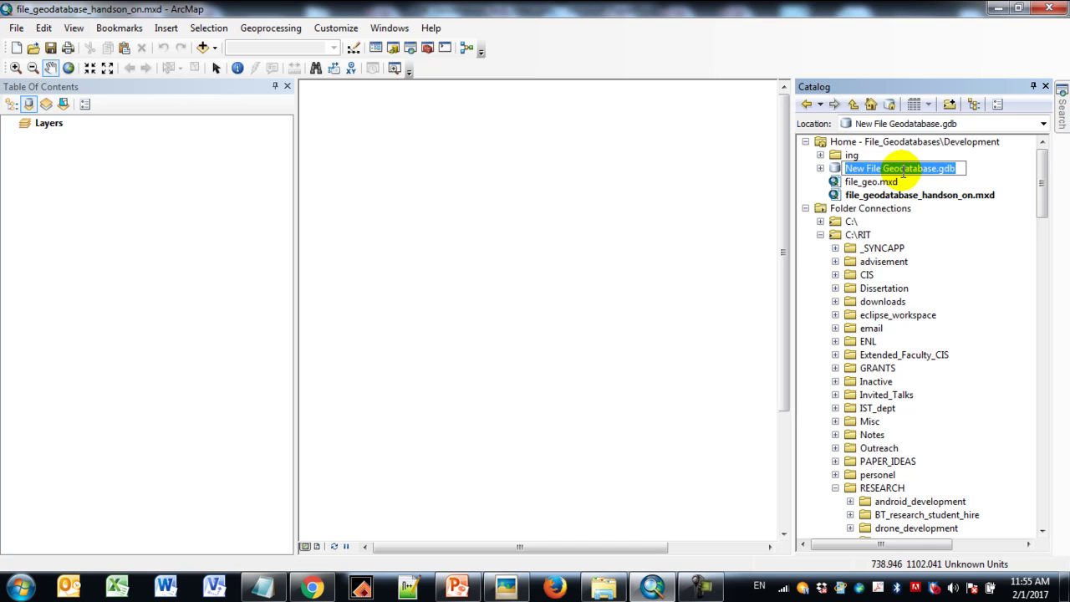
pyautogui.click(934, 168)
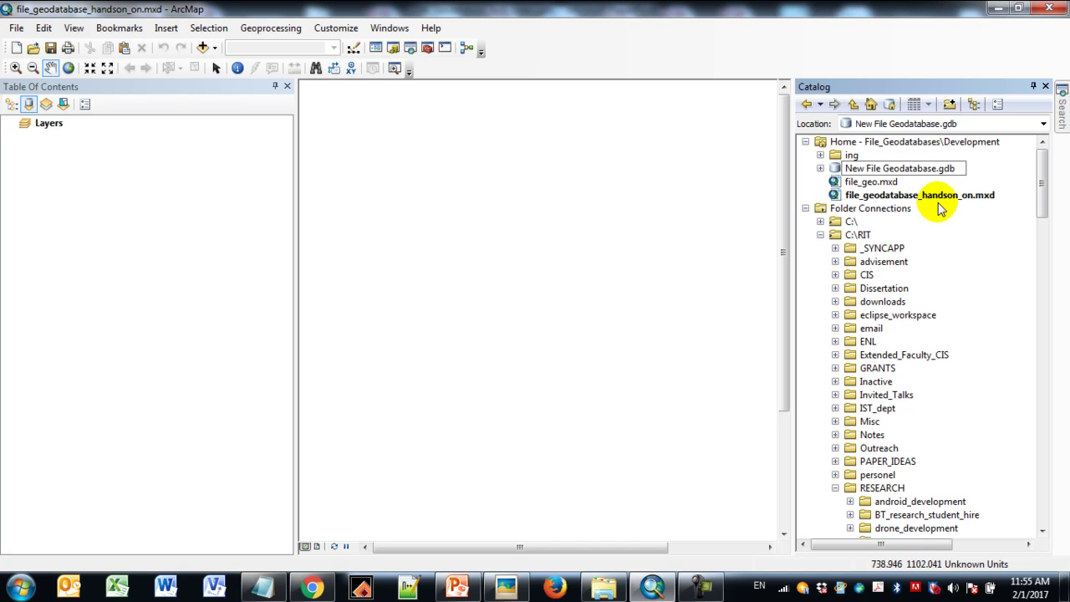
pyautogui.hotkey('ctrl', 'shift', 'Left')
pyautogui.hotkey('ctrl', 'shift', 'Left')
pyautogui.hotkey('ctrl', 'shift', 'Left')
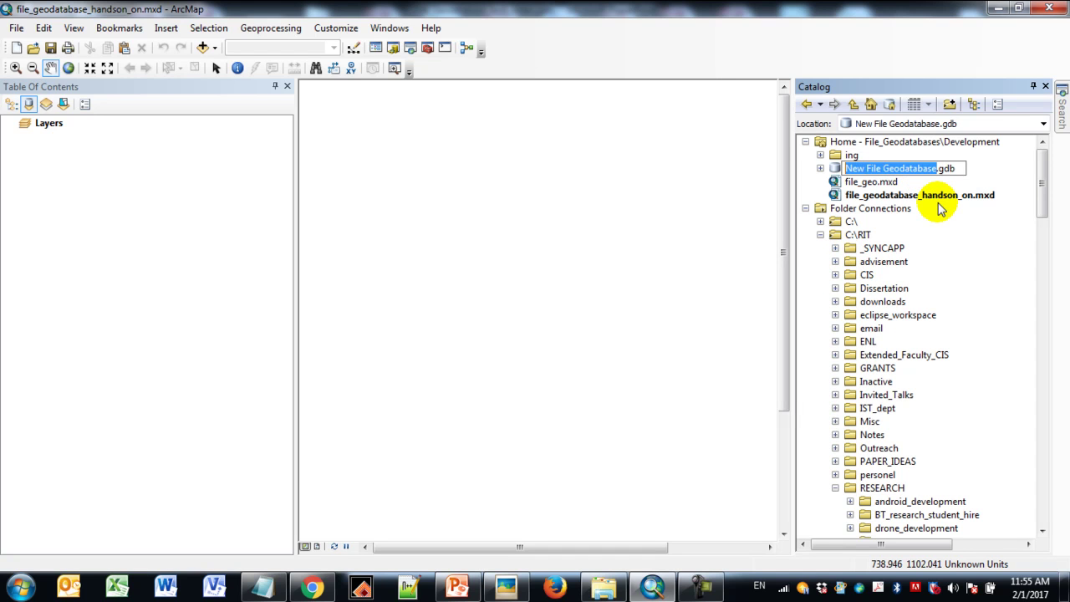
pyautogui.write('disaster_assesment_demo')
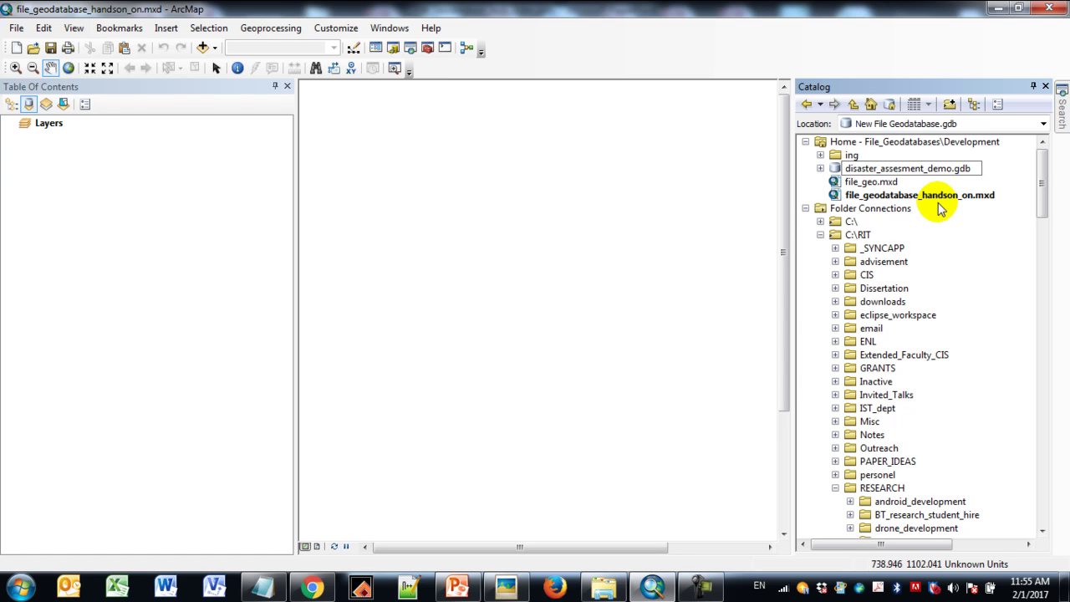
# Step: Correct the spelling of the new geodatabase's name to disaster_assessment_demo.gdb
pyautogui.press('Left')
pyautogui.press('Left')
pyautogui.press('Left')
pyautogui.press('Left')
pyautogui.press('Left')
pyautogui.press('Left')
pyautogui.write('s')
pyautogui.press('Return')
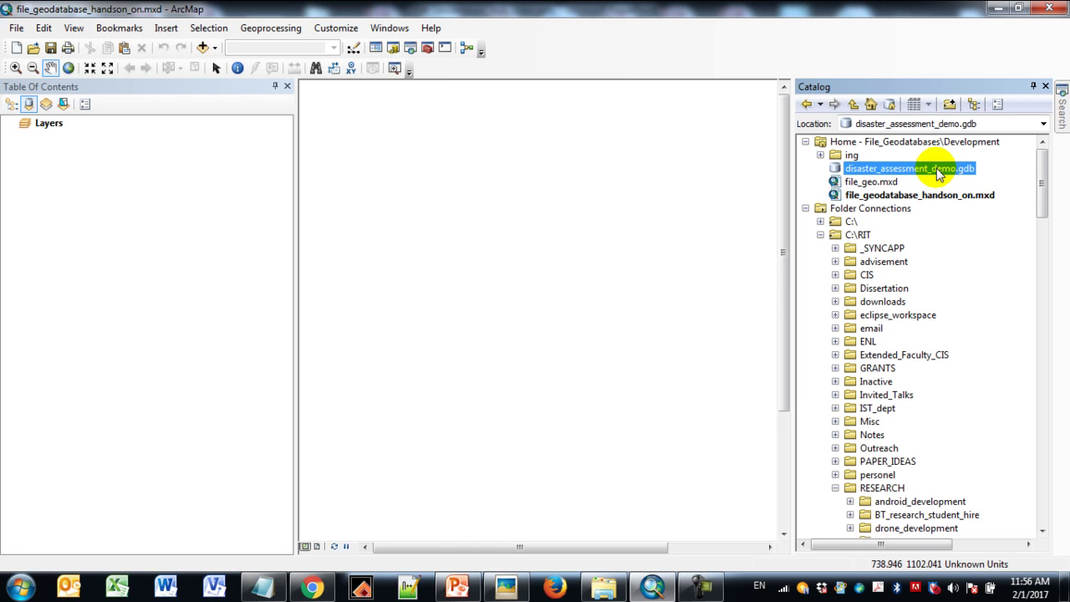
# Step: Add a domain named damage_status in the database properties of disaster_assessment_demo.gdb
pyautogui.rightClick(936, 168)
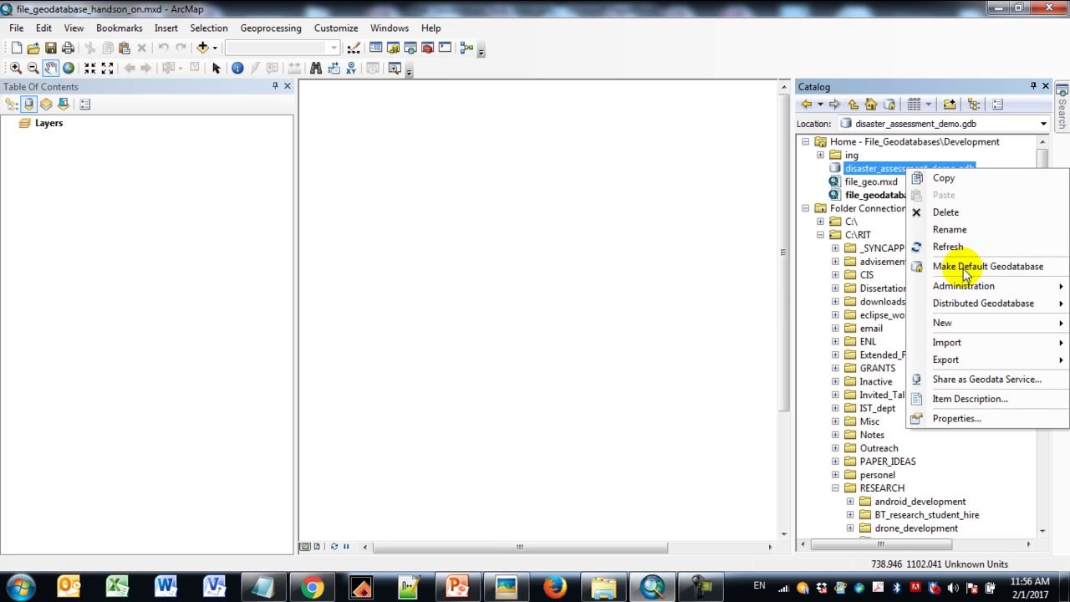
pyautogui.click(963, 421)
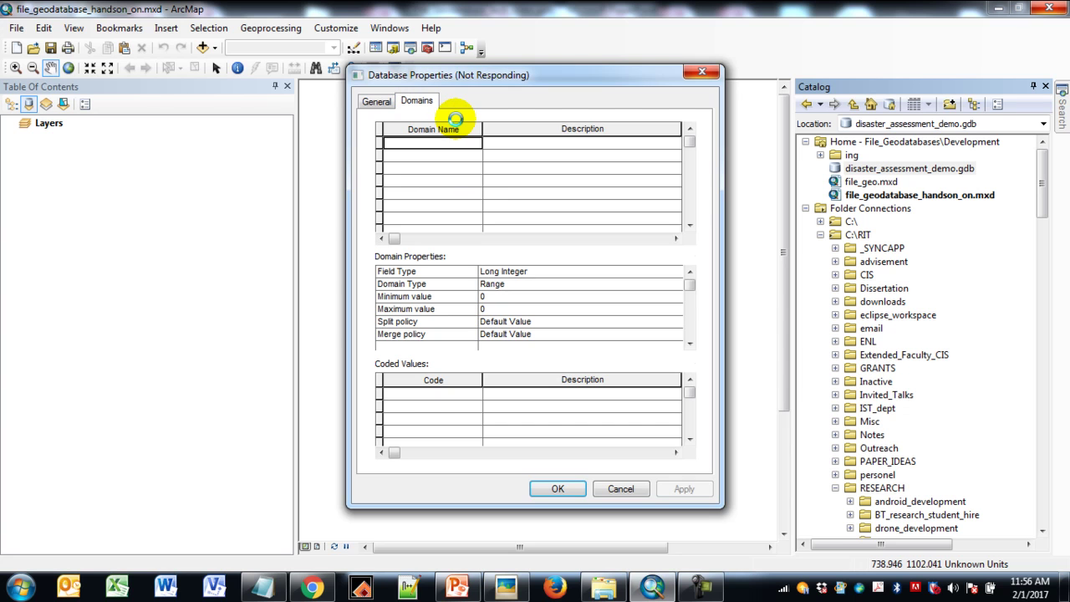
pyautogui.click(406, 149)
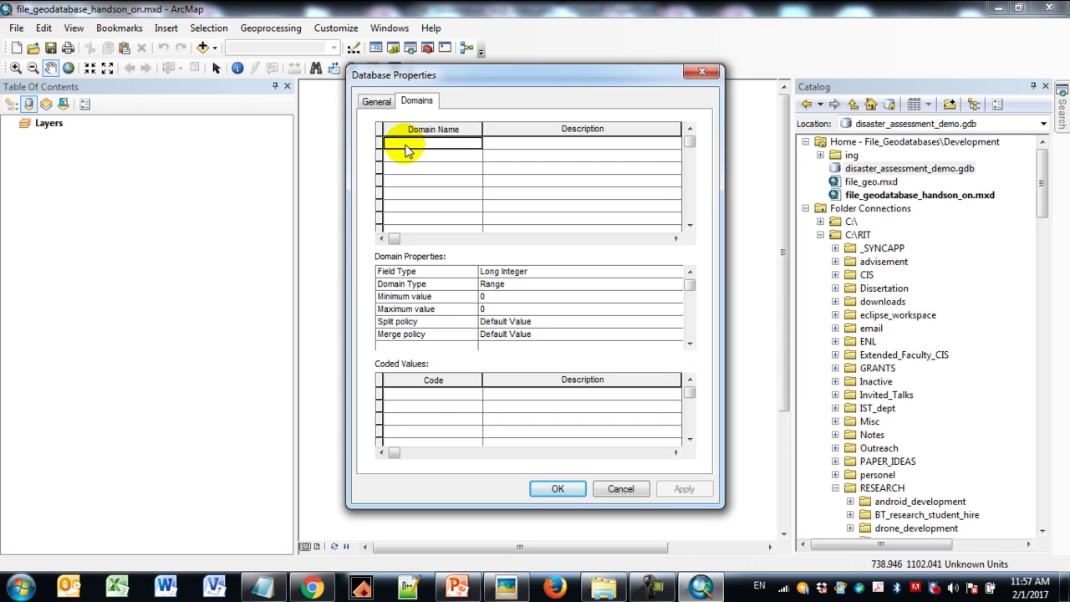
pyautogui.write('dan')
pyautogui.write('mage_status')
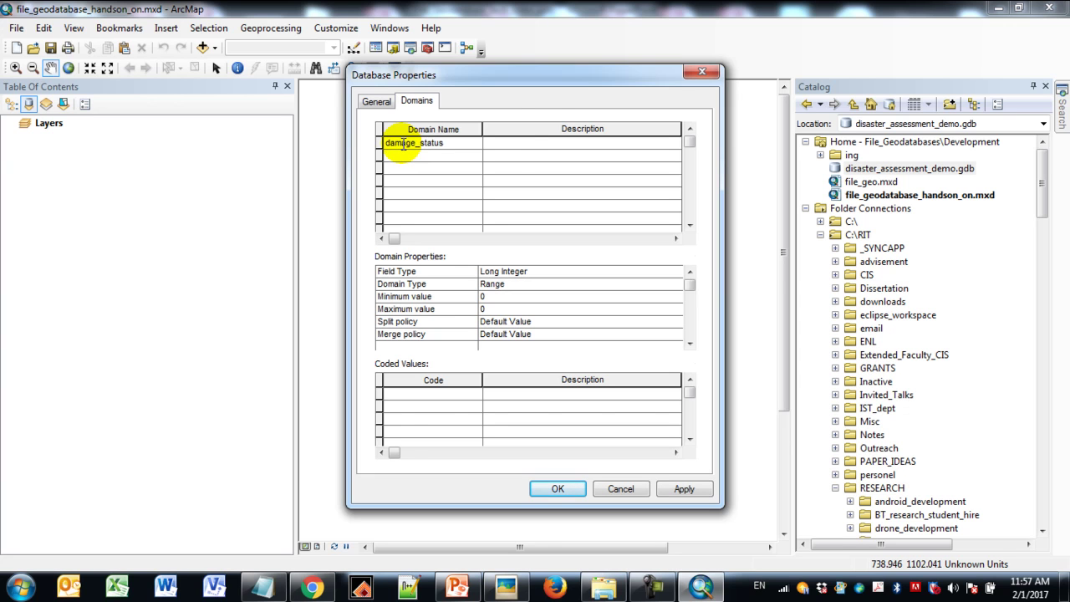
# Step: Describe the damage_status domain as "Key codes for describing damage levels"
pyautogui.click(510, 142)
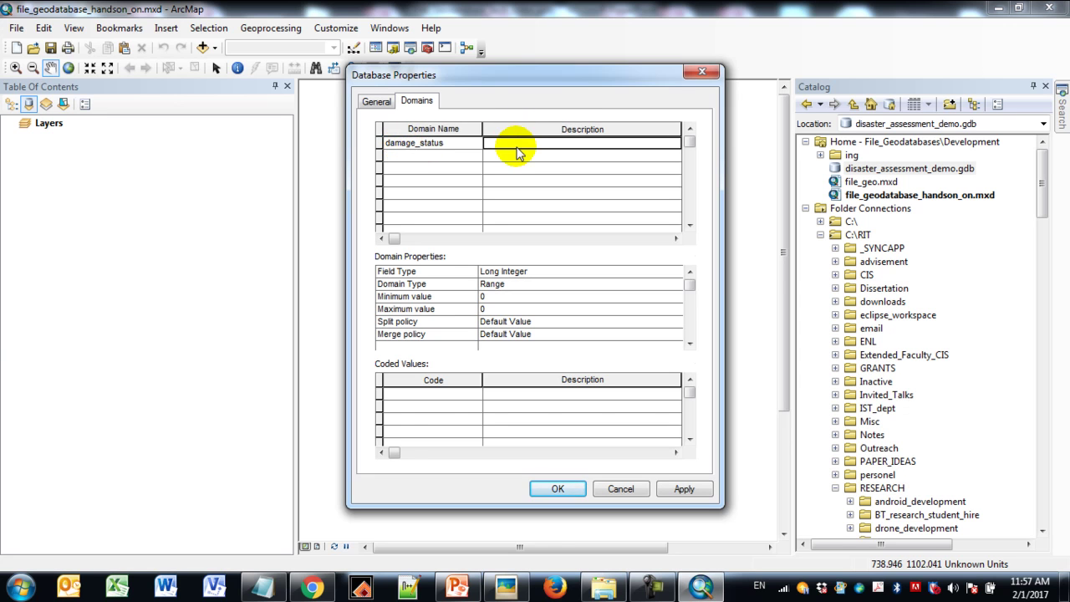
pyautogui.write('Key code')
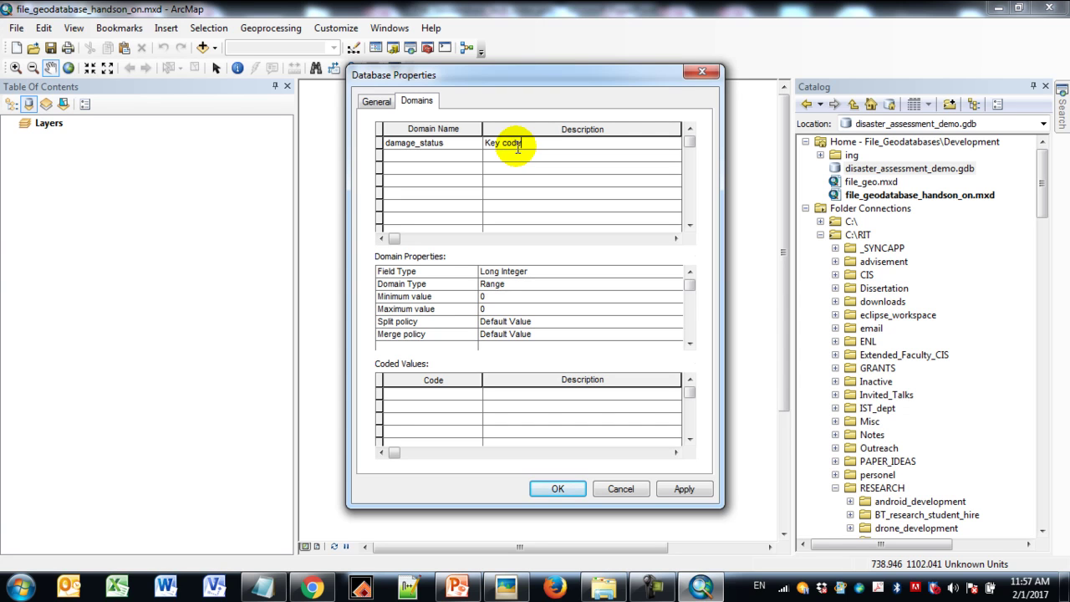
pyautogui.write('s for describing')
pyautogui.press('BackSpace')
pyautogui.press('BackSpace')
pyautogui.press('BackSpace')
pyautogui.press('BackSpace')
pyautogui.write('bing')
pyautogui.write('ing damage ')
pyautogui.write('levels')
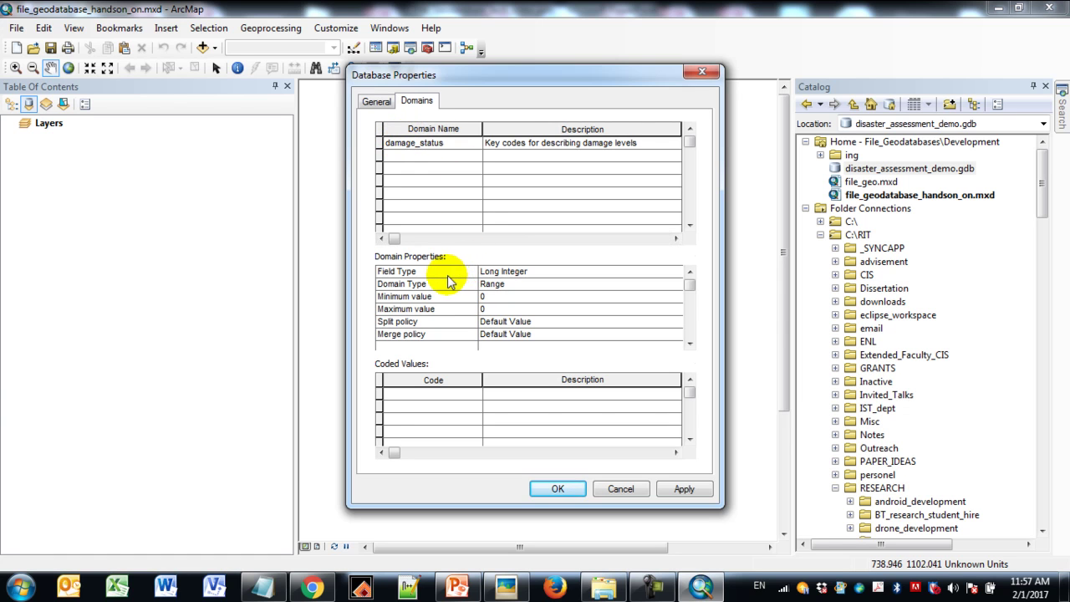
# Step: Set the damage_status domain type to Coded Values and add code 1 with the description "No damage"
pyautogui.click(518, 285)
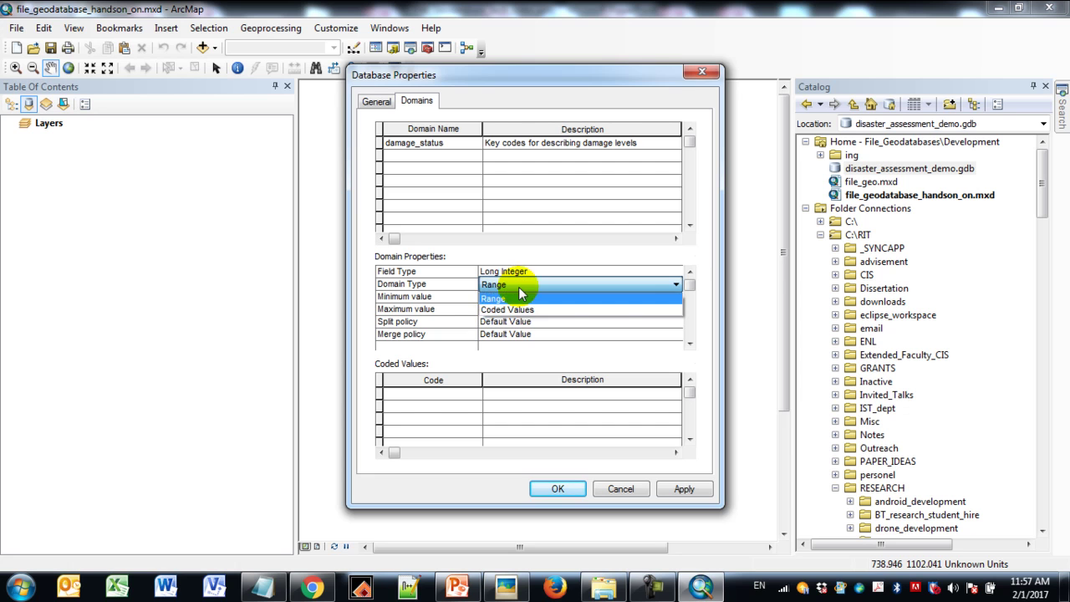
pyautogui.click(520, 310)
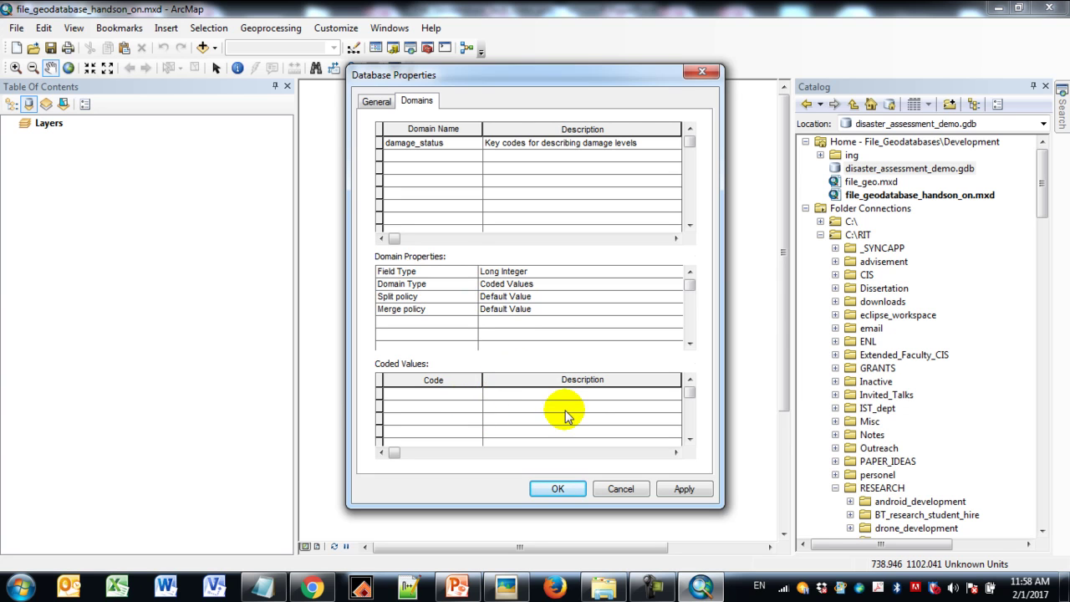
pyautogui.click(436, 396)
pyautogui.click(436, 396)
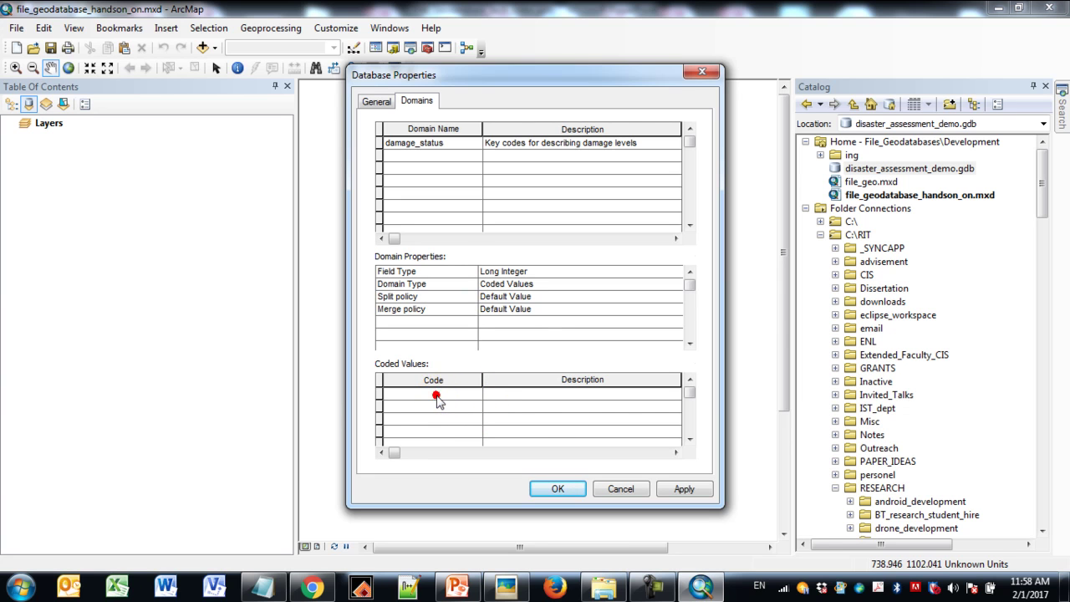
pyautogui.write('1')
pyautogui.click(497, 394)
pyautogui.write('No damage')
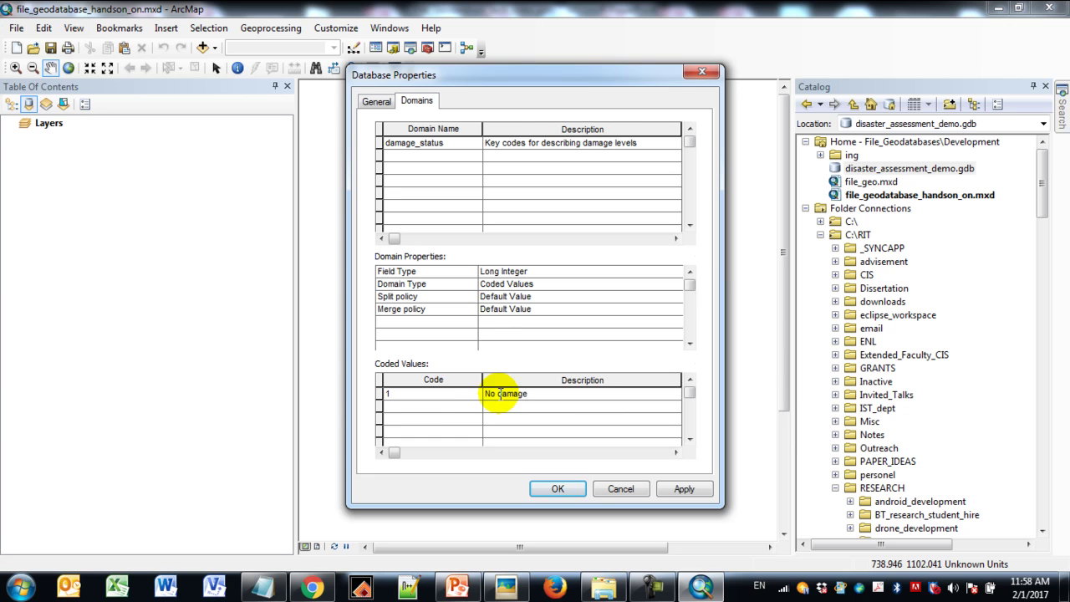
# Step: Add code 2 as "Moderate damage" and code 3 as "Severe damage" to the domain's coded values
pyautogui.click(425, 406)
pyautogui.write('2')
pyautogui.click(496, 406)
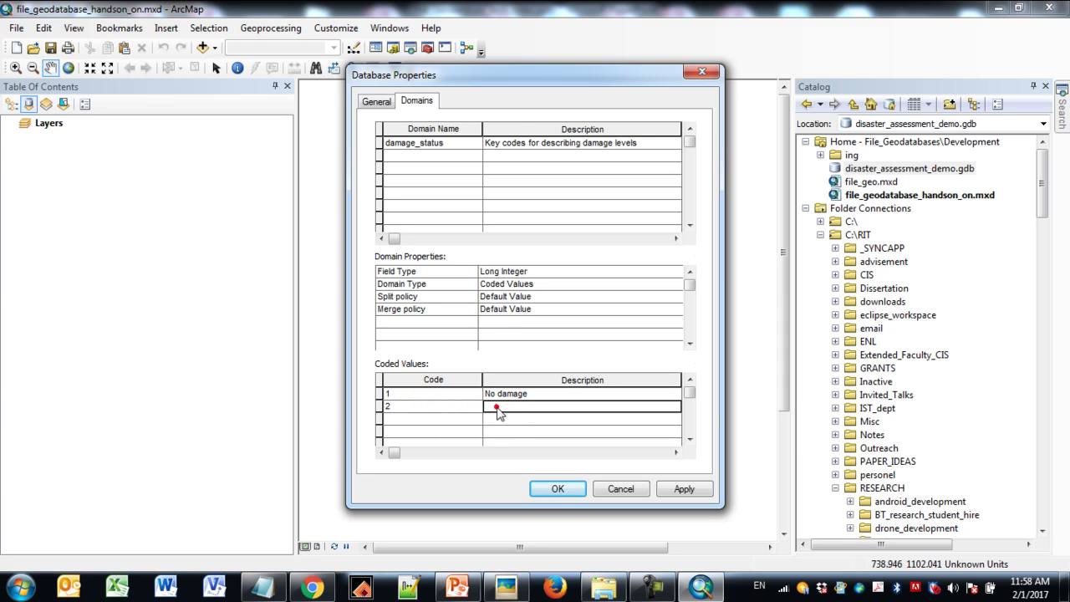
pyautogui.write('Modera')
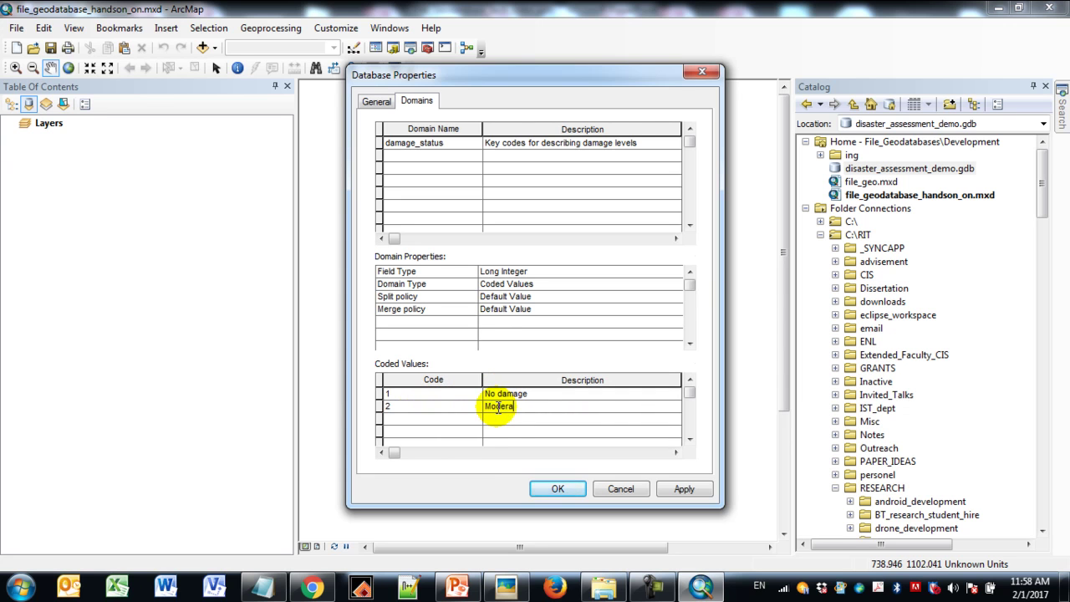
pyautogui.write('te Ddamage')
pyautogui.click(456, 420)
pyautogui.write('3')
pyautogui.click(496, 420)
pyautogui.write('Seve')
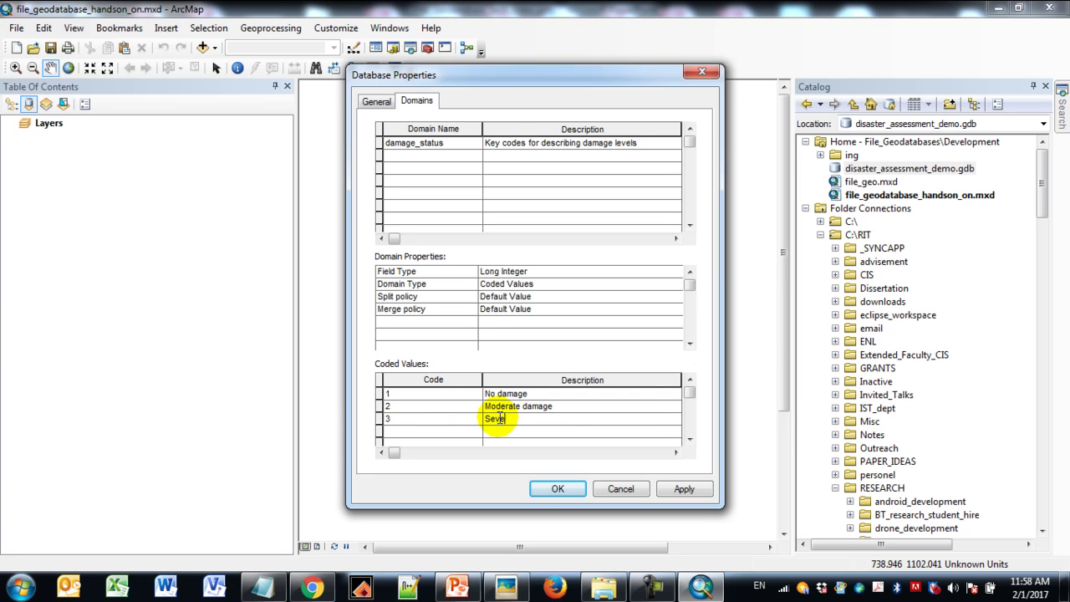
pyautogui.write('re damage')
# Step: Add code 4 with the description "Complete damage" to the domain's coded values
pyautogui.click(410, 431)
pyautogui.write('4')
pyautogui.click(519, 431)
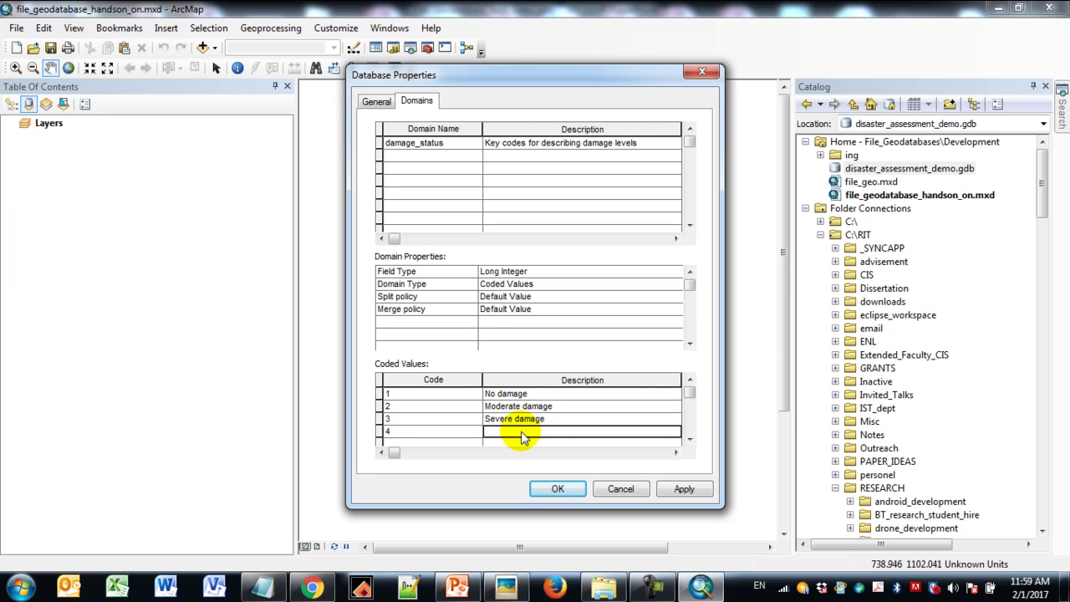
pyautogui.write('Compl')
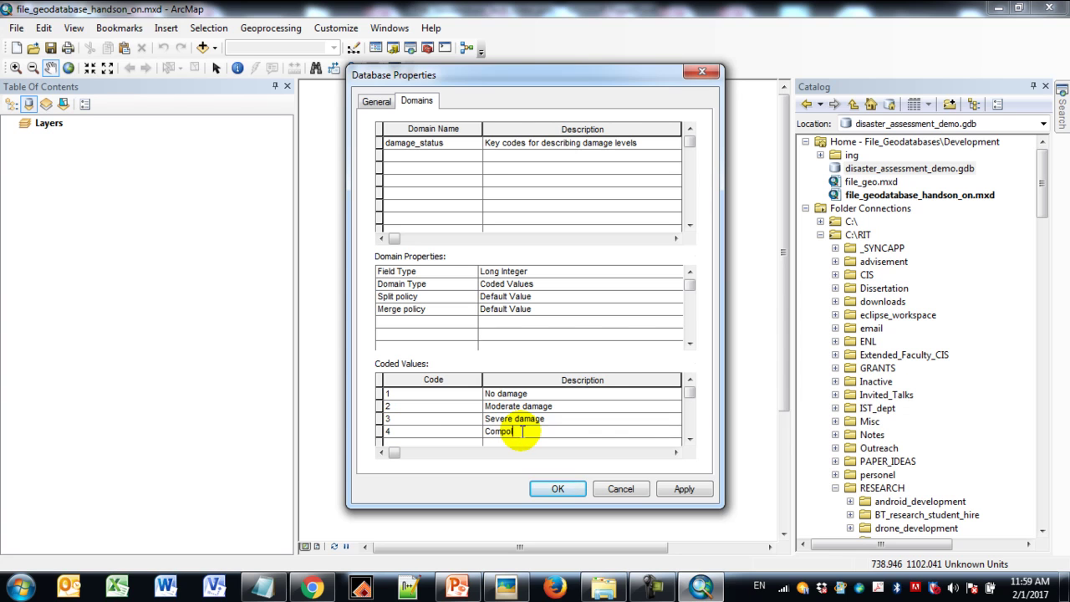
pyautogui.write('ete damage')
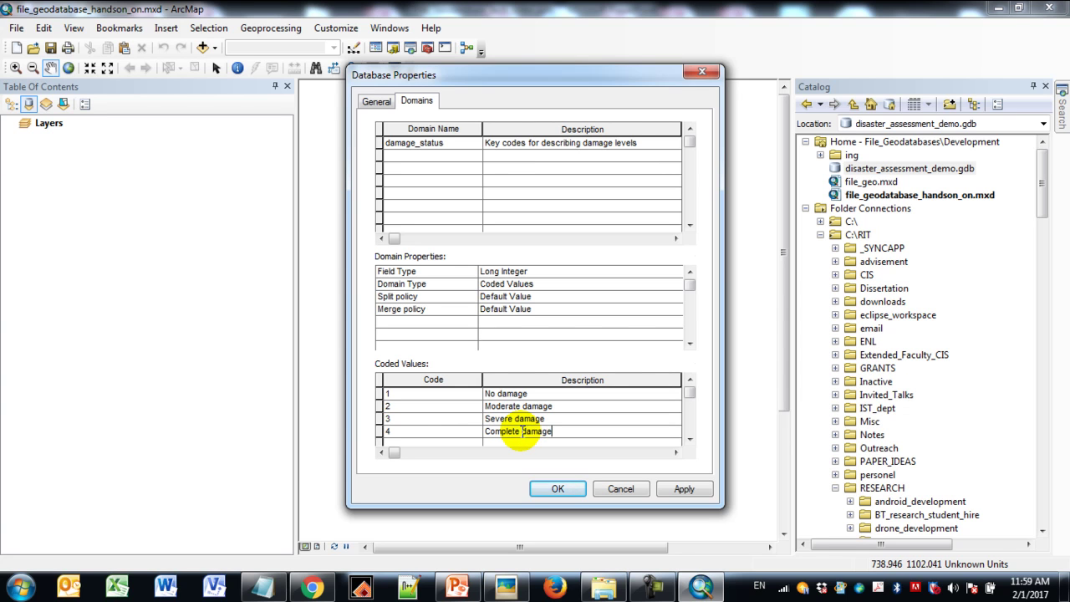
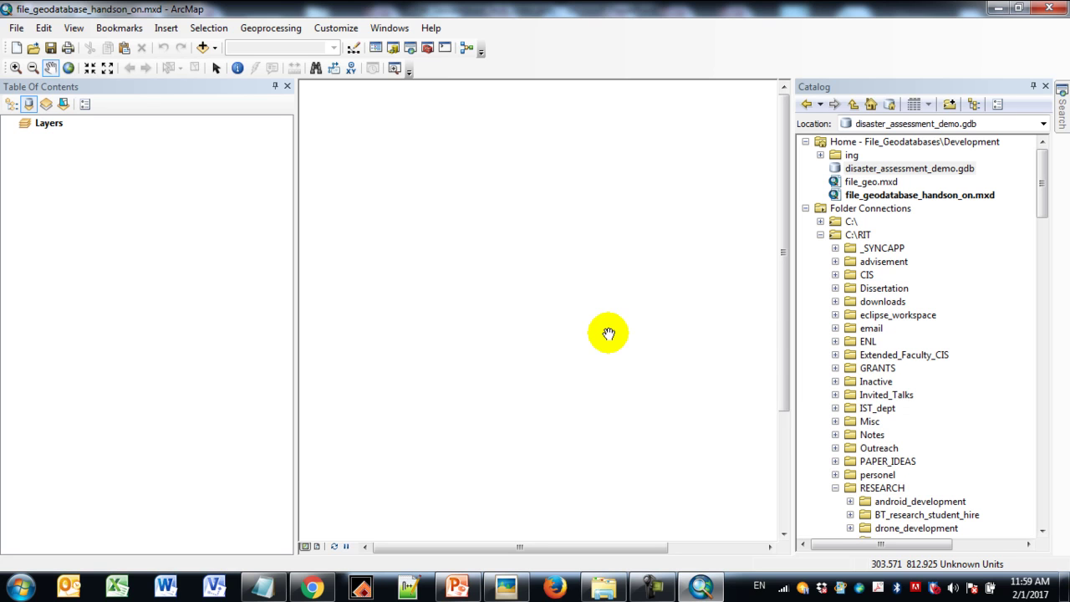
# Step: Start a new feature dataset named assesment_data in the disaster_assessment_demo.gdb geodatabase
pyautogui.click(920, 170)
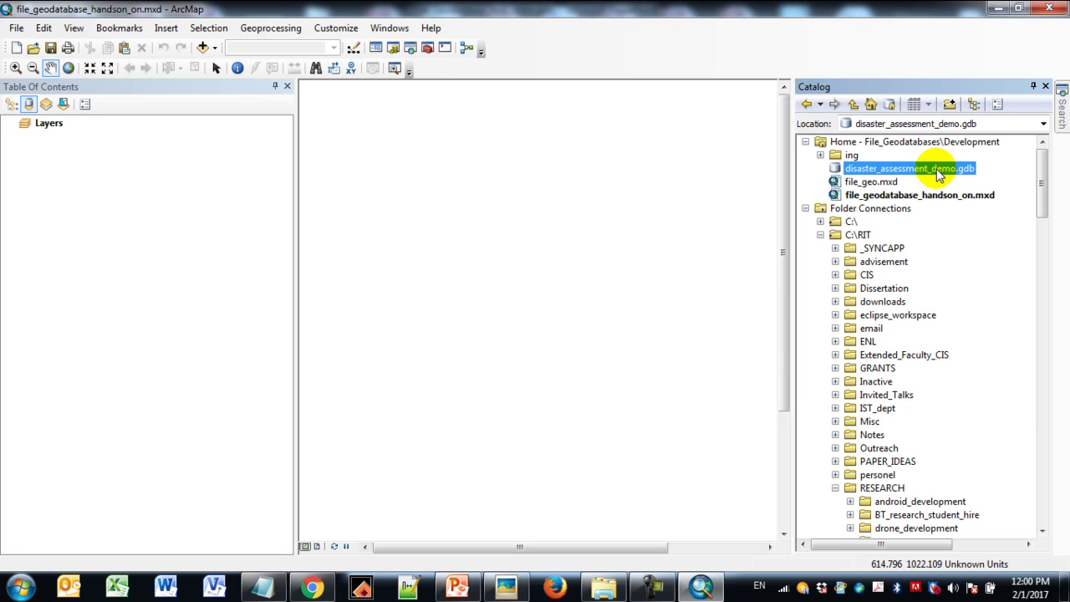
pyautogui.rightClick(937, 173)
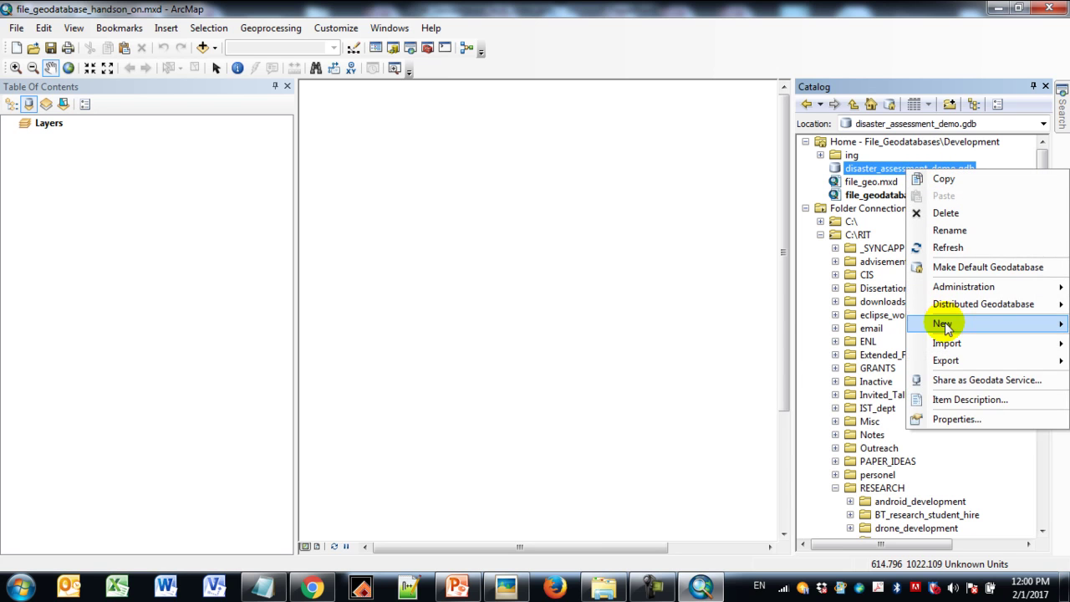
pyautogui.moveTo(945, 327)
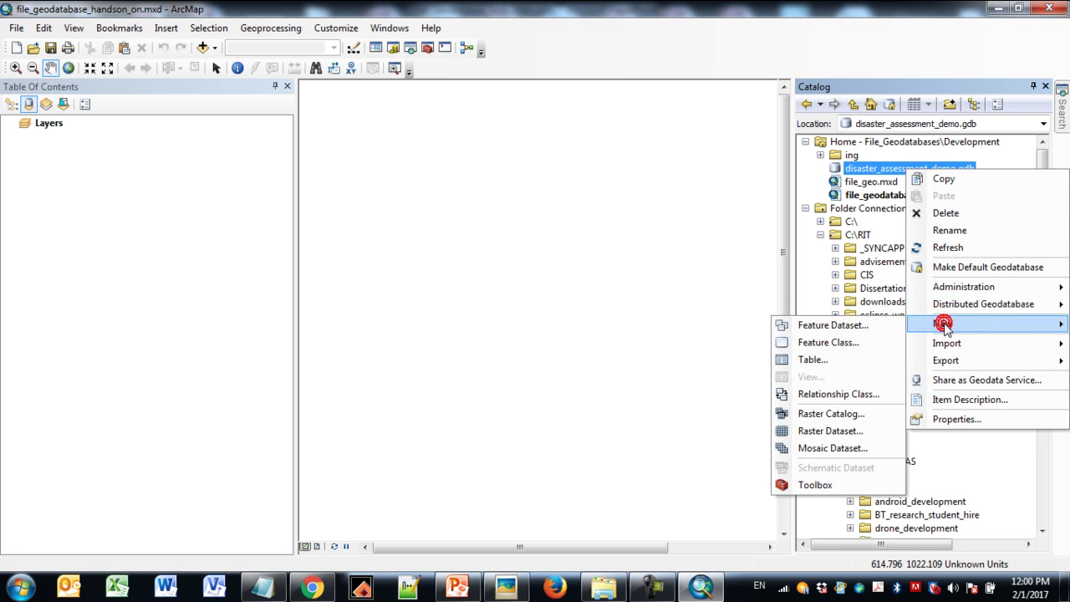
pyautogui.click(853, 326)
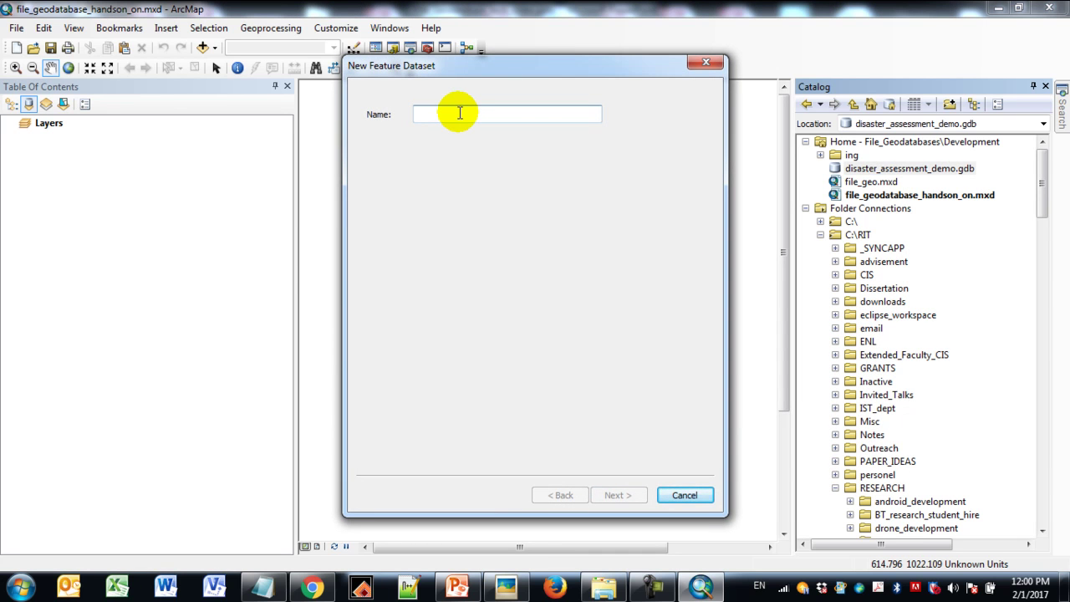
pyautogui.write('asses')
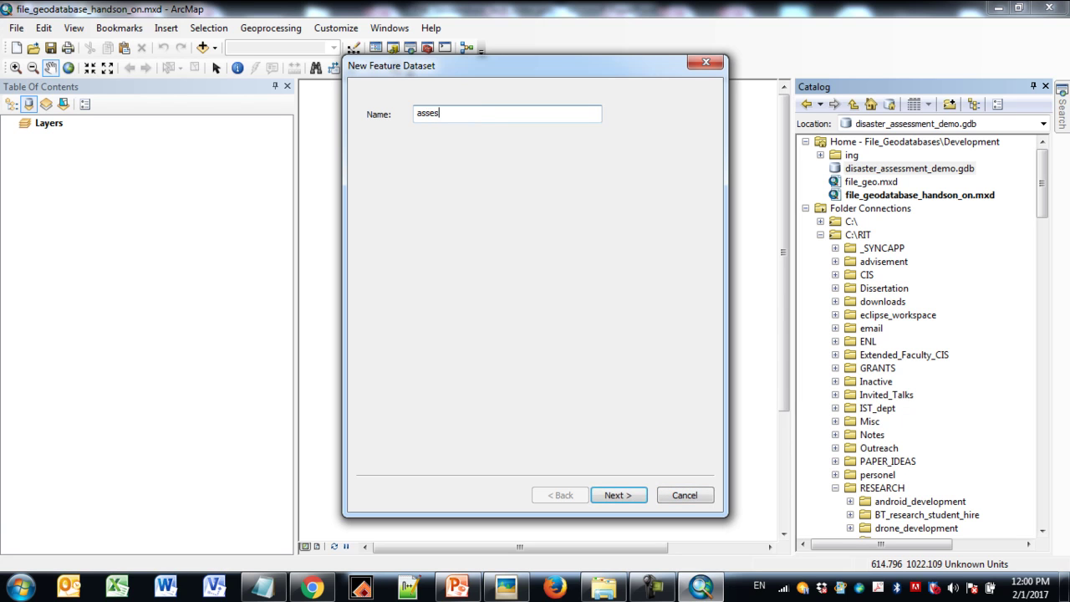
pyautogui.write('ment_data')
pyautogui.click(641, 494)
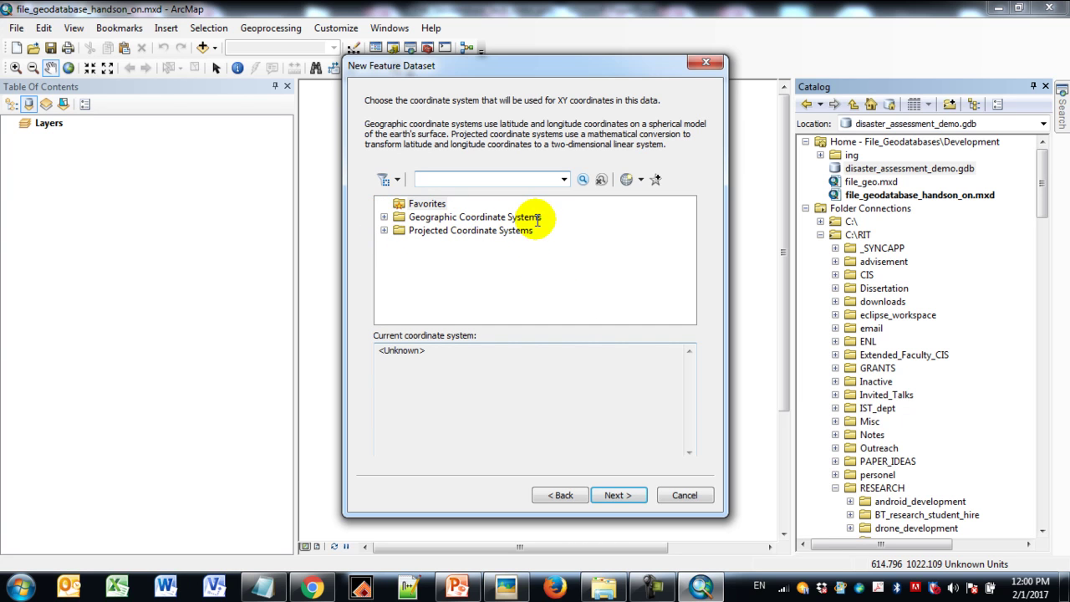
# Step: Choose the World geographic coordinate system WGS 1984 for the feature dataset's XY coordinates
pyautogui.click(383, 216)
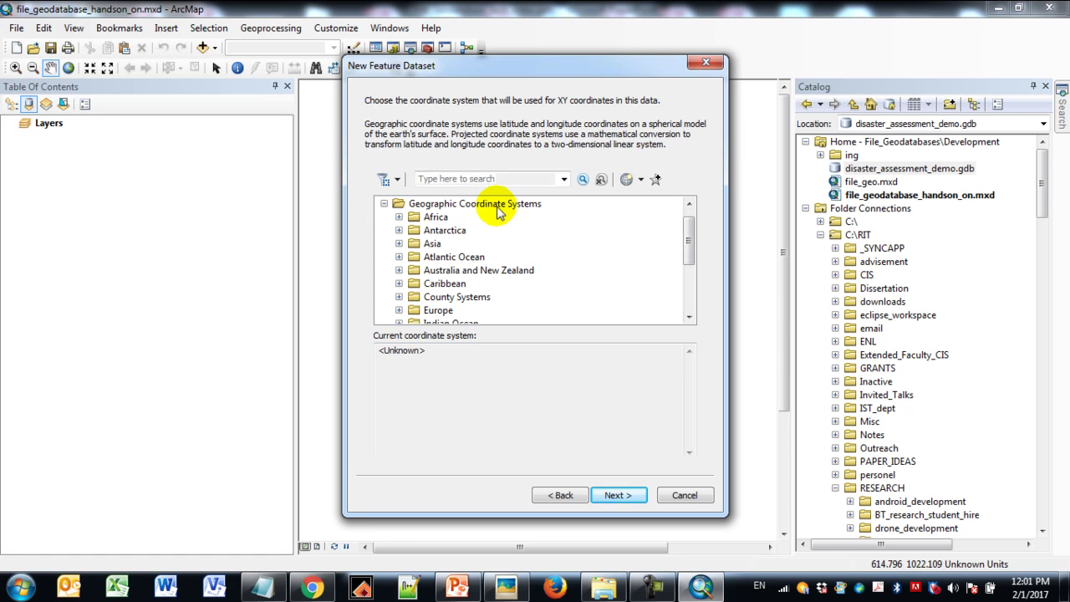
pyautogui.moveTo(688, 229); pyautogui.dragTo(692, 280)
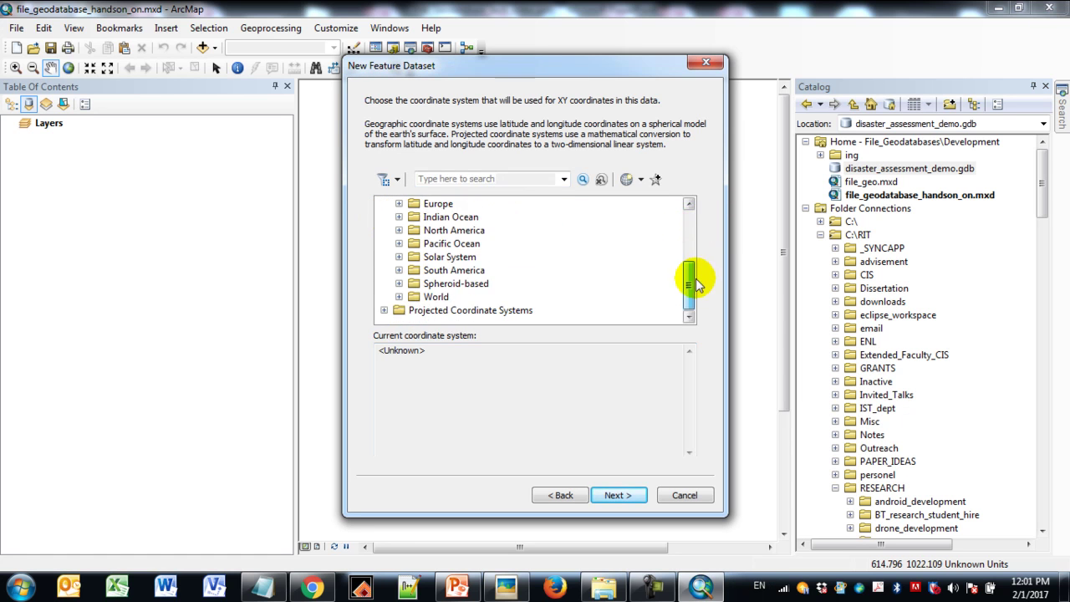
pyautogui.click(398, 297)
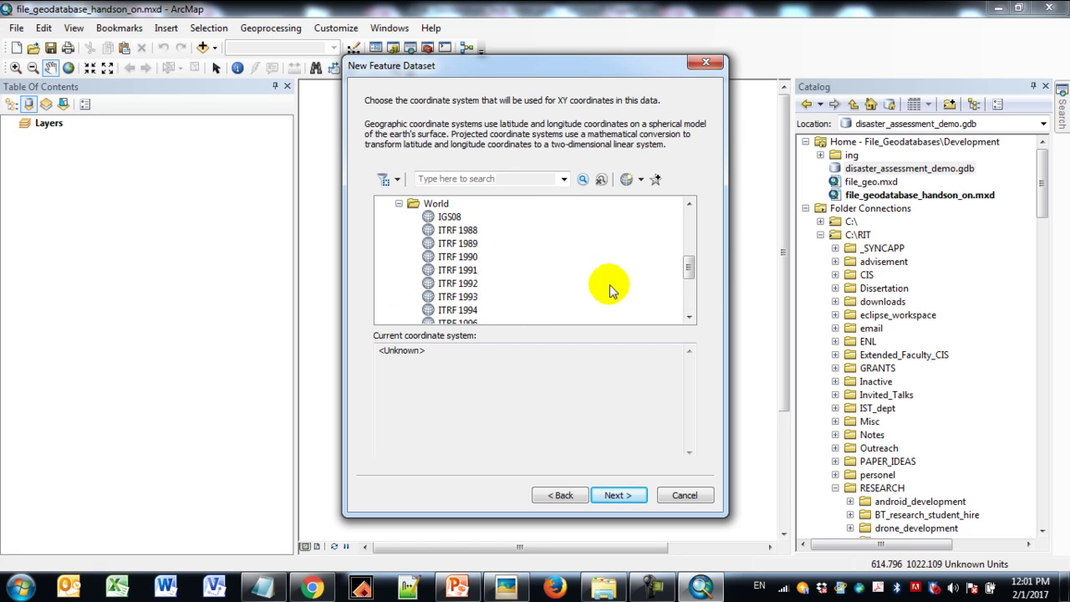
pyautogui.moveTo(690, 265); pyautogui.dragTo(694, 299)
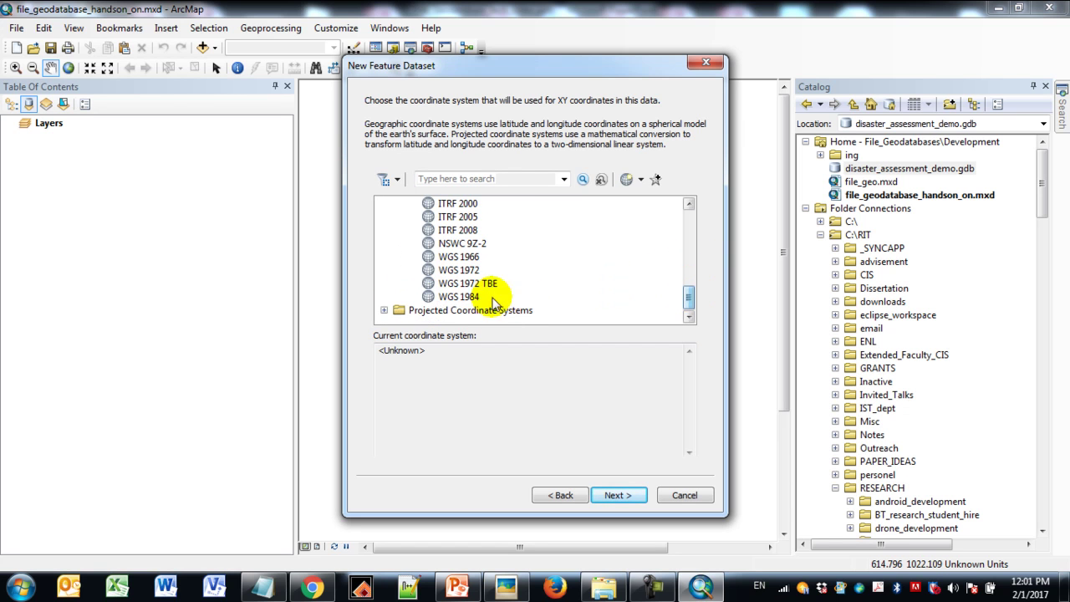
pyautogui.click(456, 299)
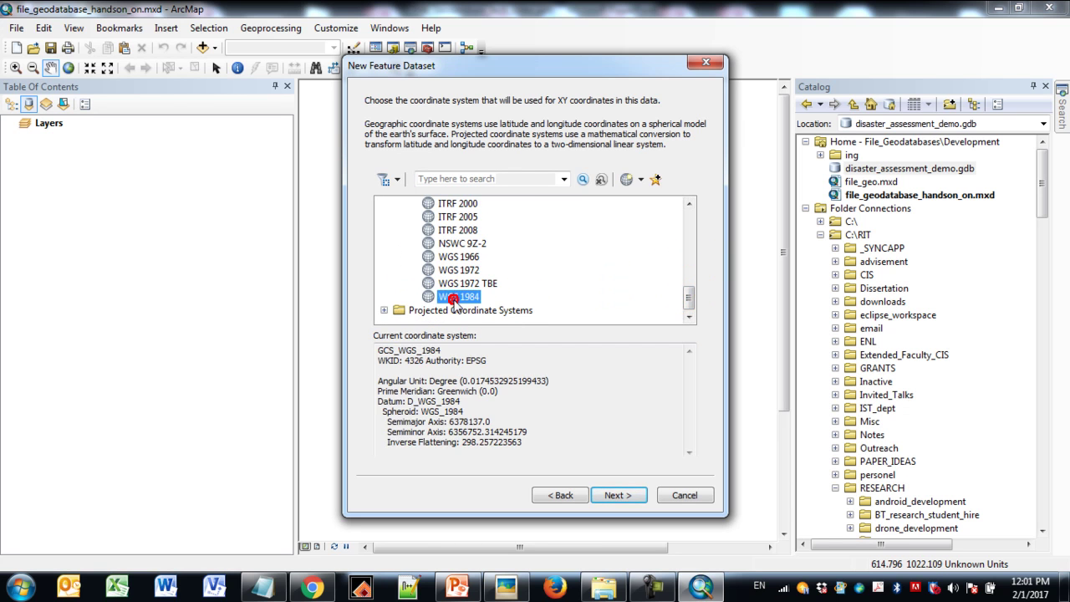
# Step: Enter "WGS 84" as the coordinate system search text and reselect WGS 1984 in the World group
pyautogui.click(442, 179)
pyautogui.write('WGS')
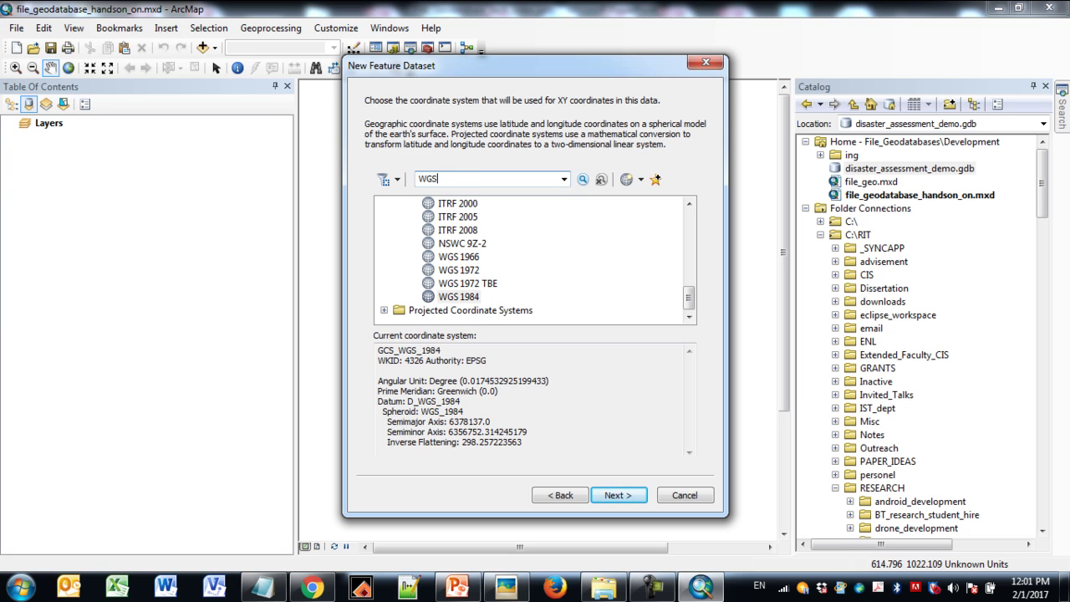
pyautogui.write(' 84')
pyautogui.click(462, 297)
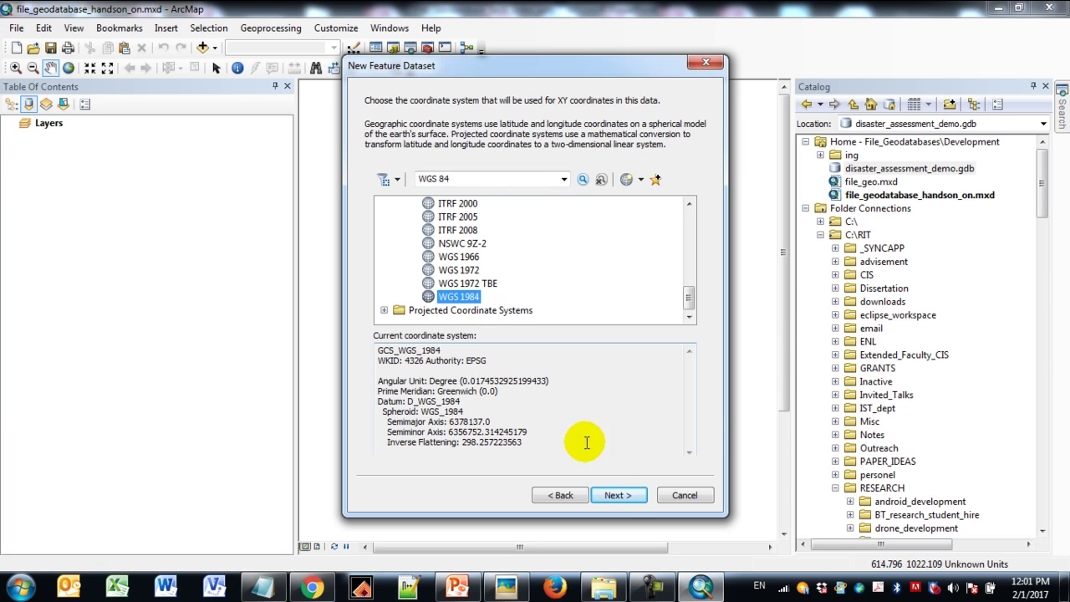
# Step: Finish the feature dataset with no vertical coordinate system and the default XY, Z and M tolerances
pyautogui.click(619, 495)
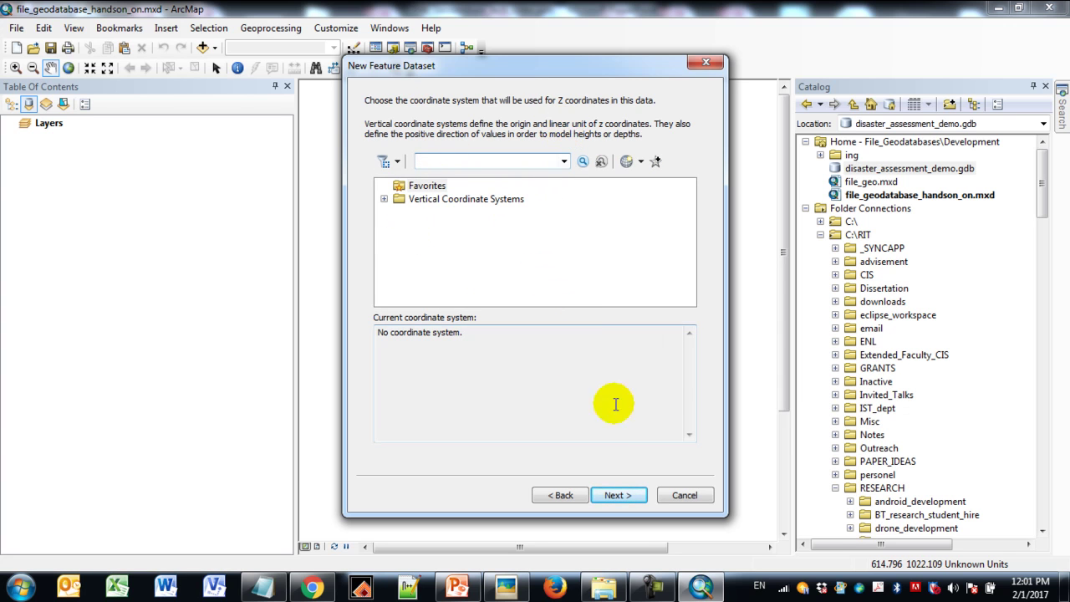
pyautogui.click(618, 495)
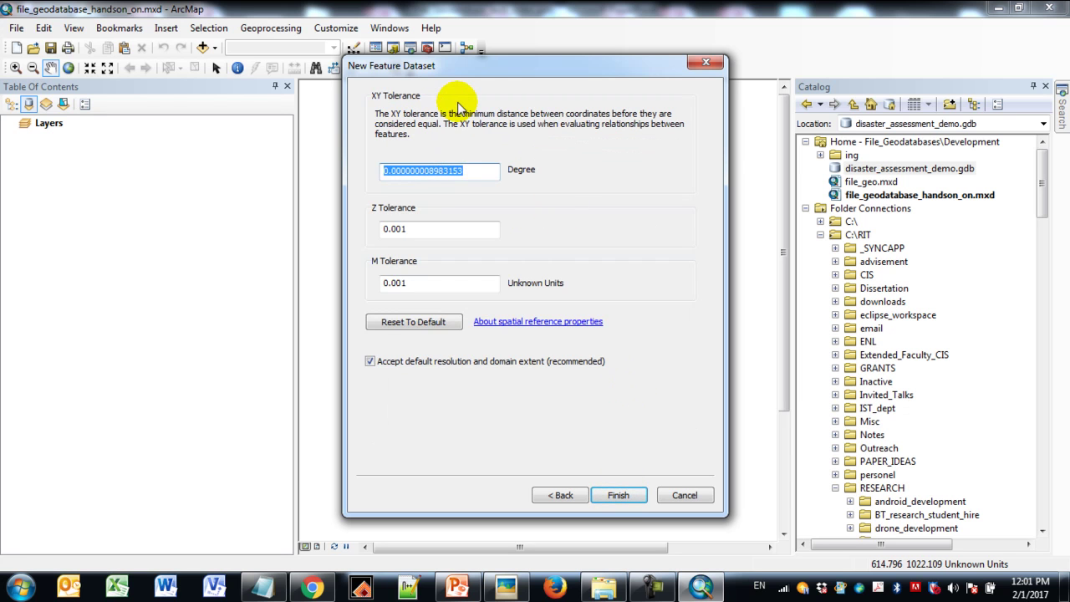
pyautogui.click(617, 495)
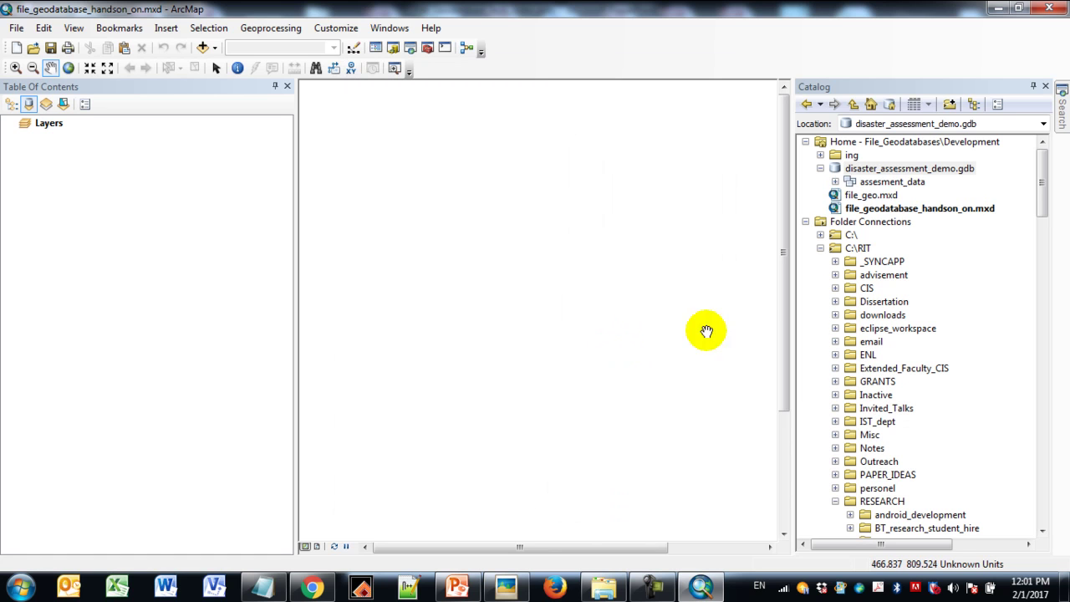
pyautogui.click(885, 182)
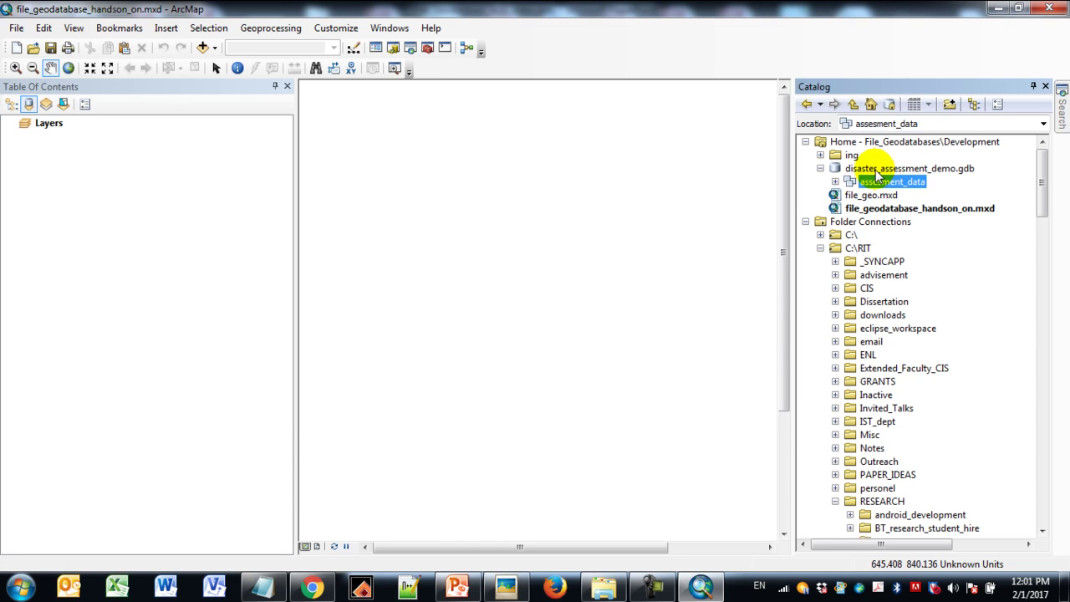
pyautogui.click(877, 170)
pyautogui.click(888, 182)
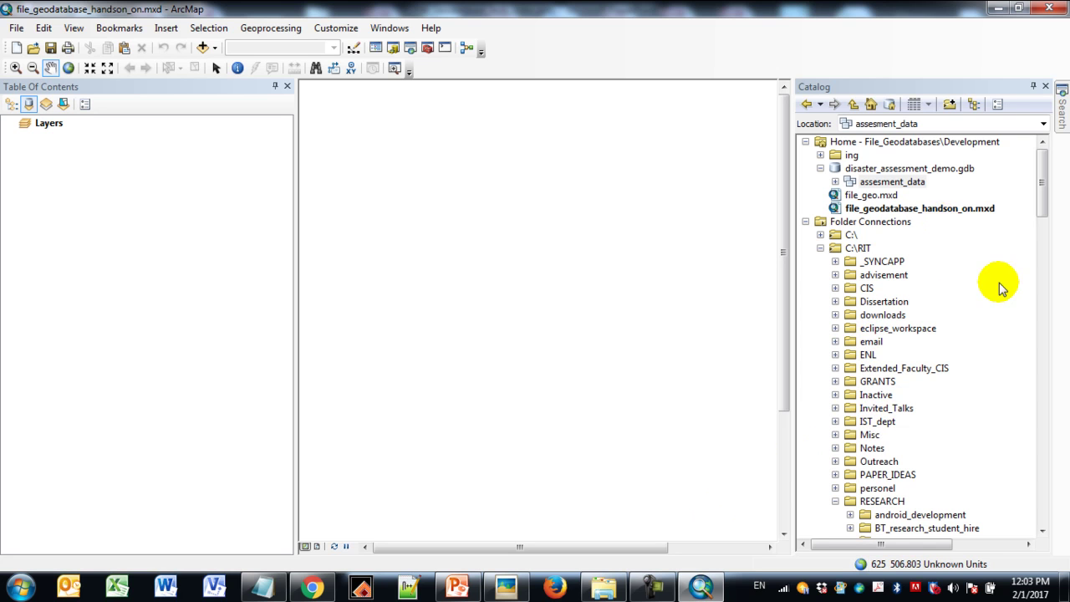
# Step: Start a new feature class in the assesment_data feature dataset, named tree_damage with the alias "Tree Damage"
pyautogui.click(911, 183)
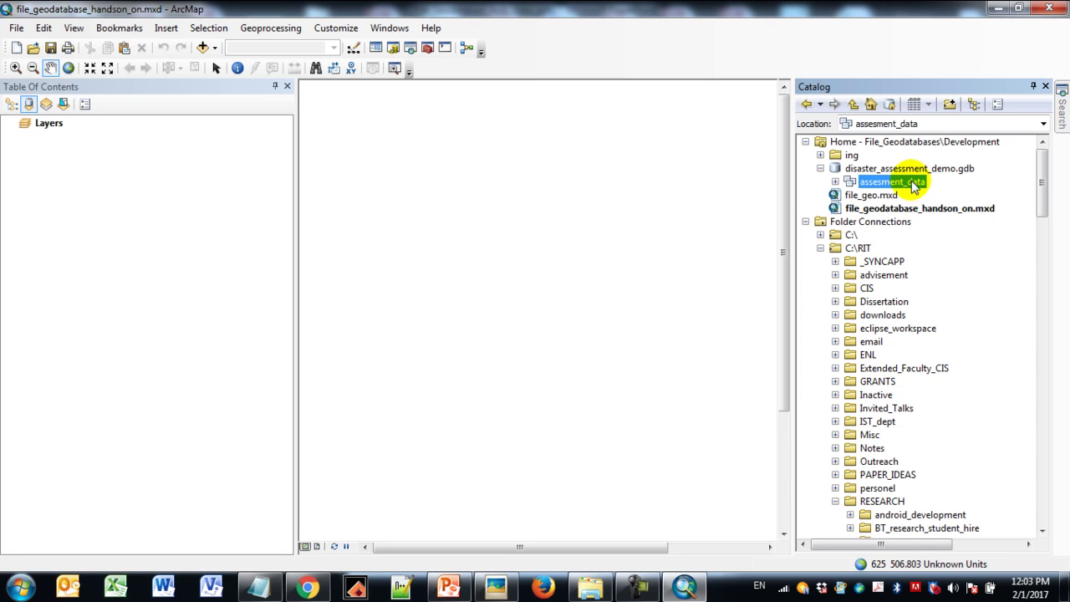
pyautogui.rightClick(908, 183)
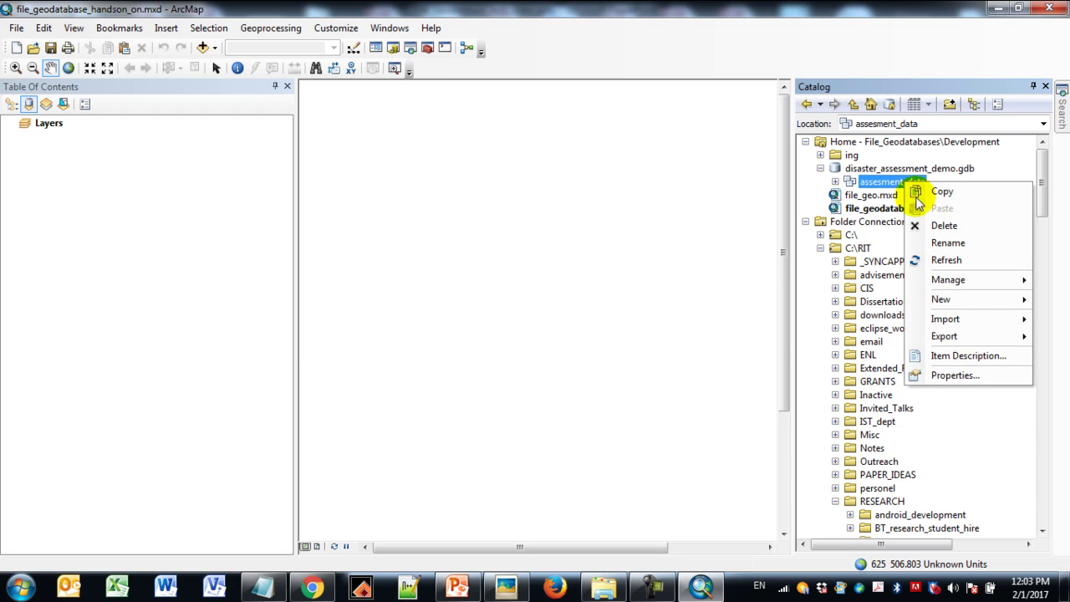
pyautogui.moveTo(936, 299)
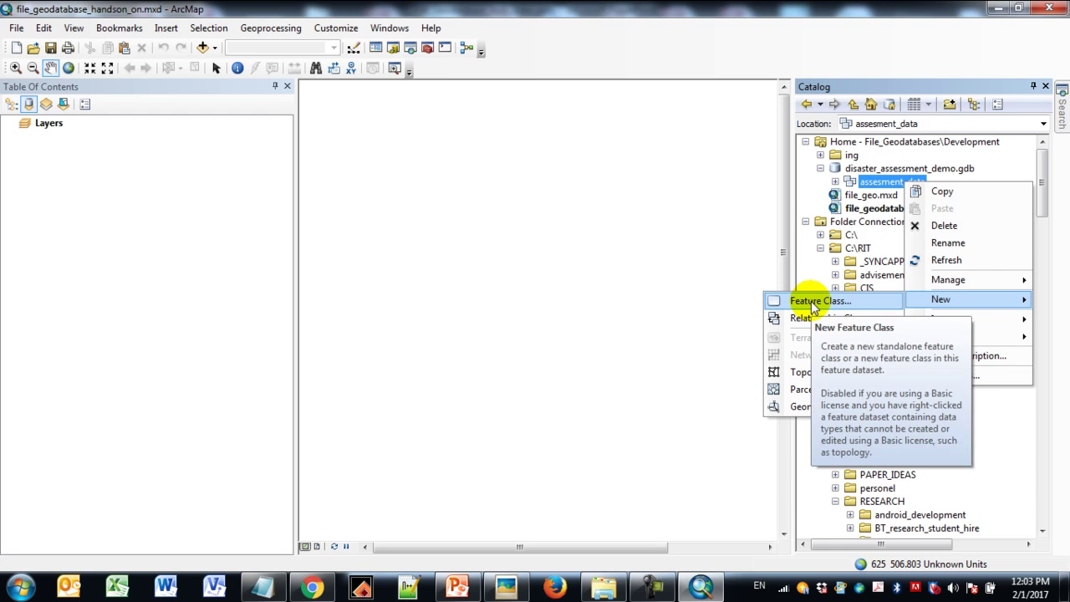
pyautogui.click(813, 303)
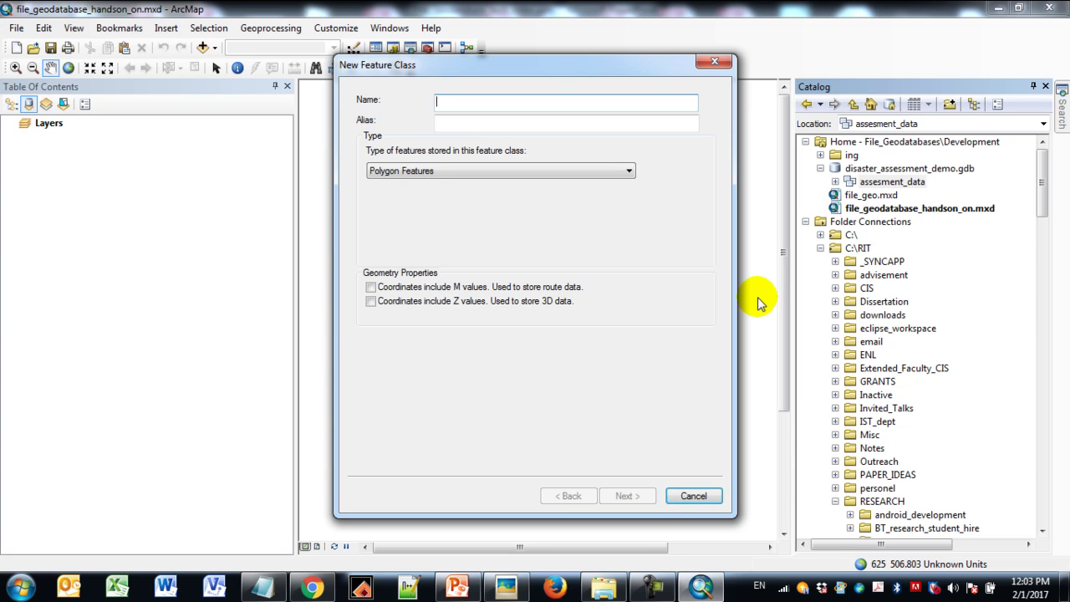
pyautogui.write('tree_damage')
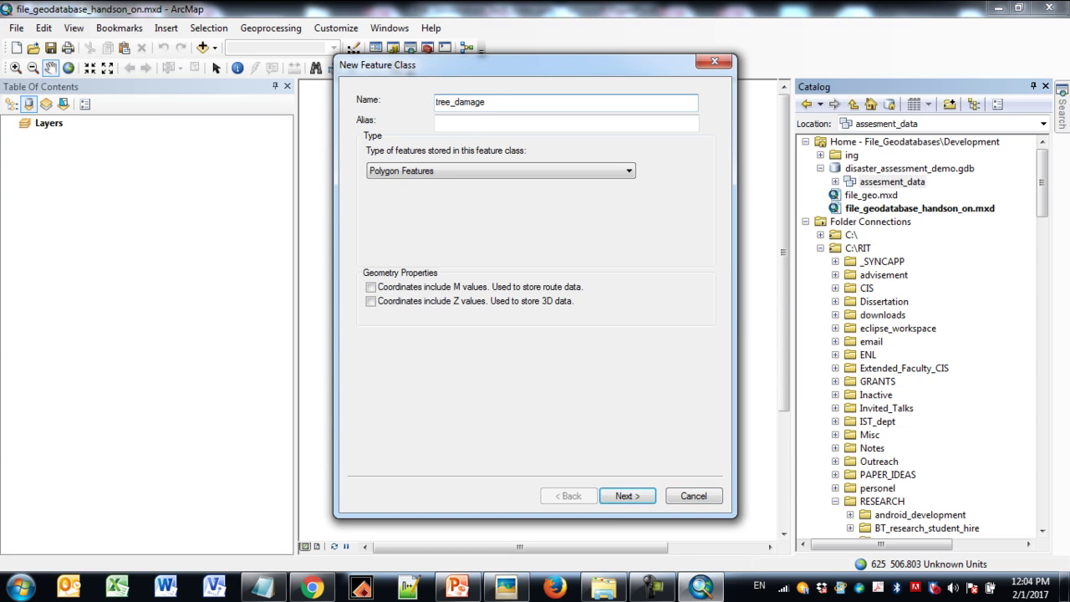
pyautogui.click(462, 130)
pyautogui.write('Tree Damage')
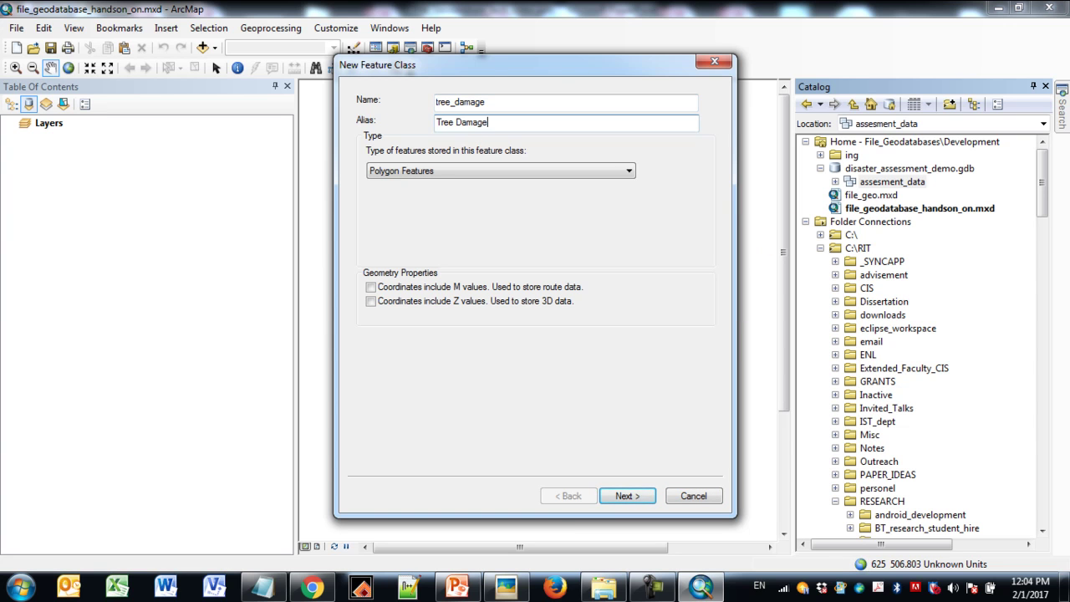
pyautogui.click(434, 104)
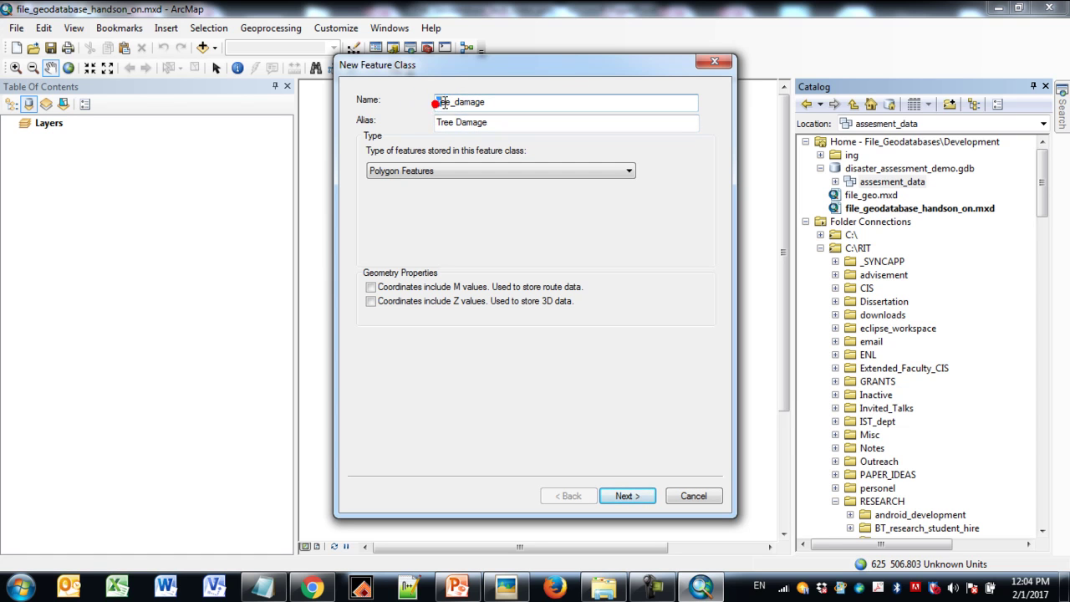
pyautogui.moveTo(436, 101); pyautogui.dragTo(490, 101)
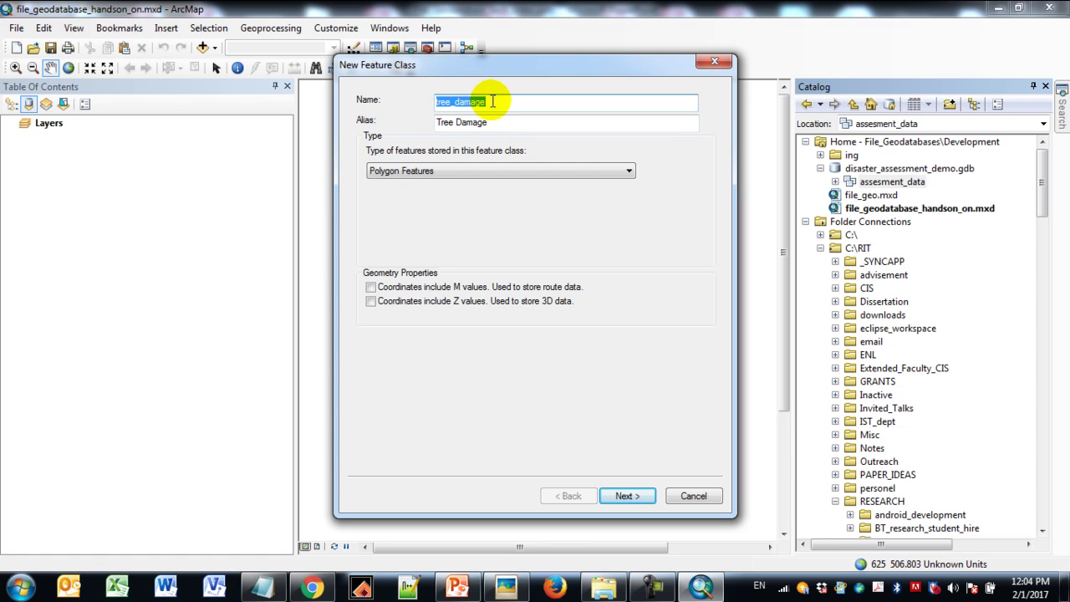
pyautogui.click(490, 103)
pyautogui.click(502, 124)
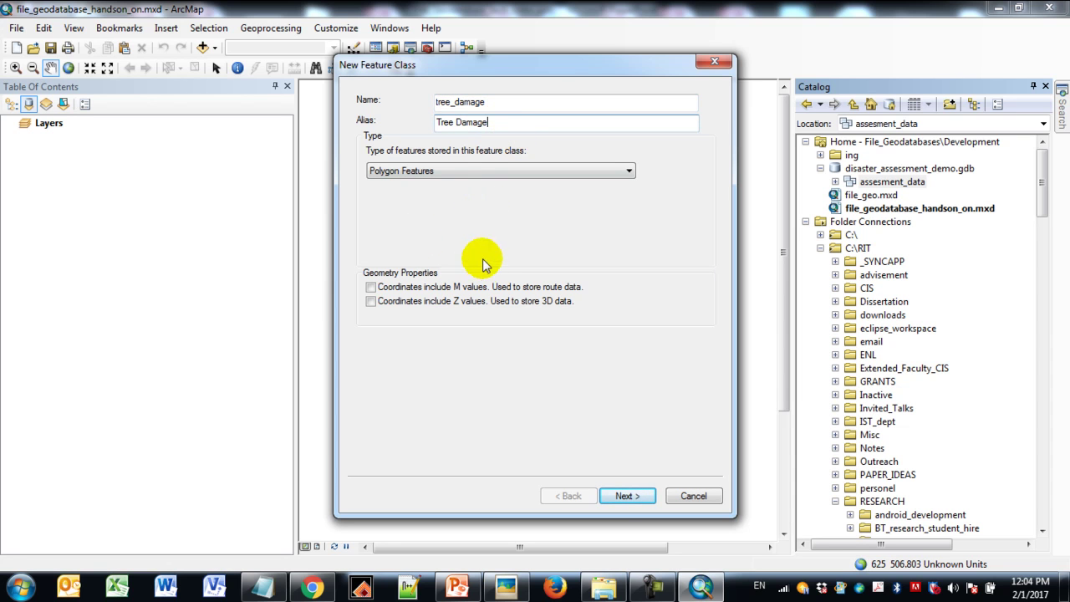
# Step: Set the feature class type to Point Features and keep the default storage configuration
pyautogui.click(454, 172)
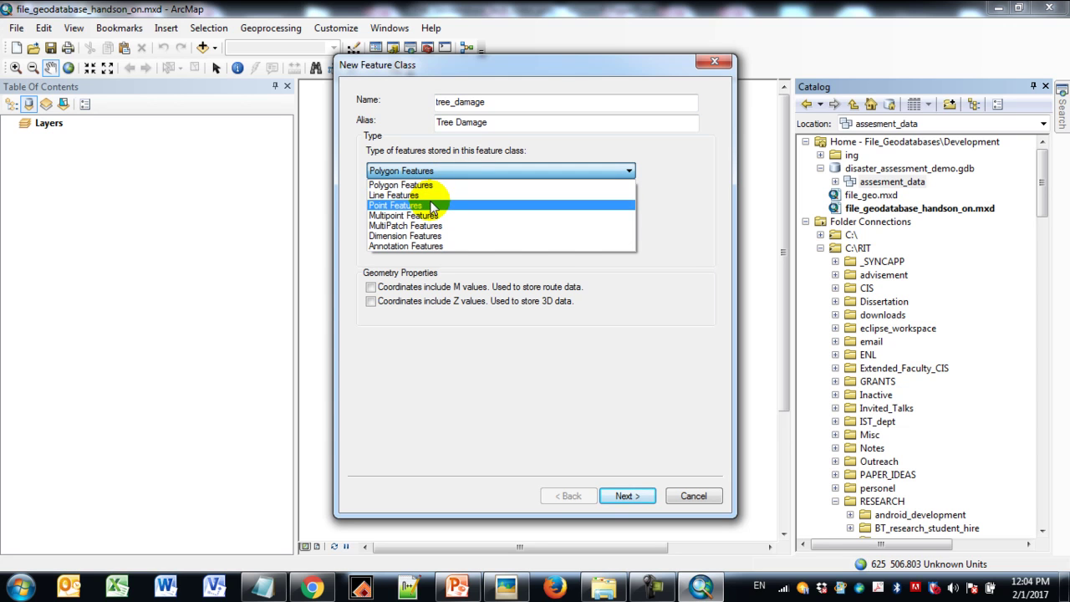
pyautogui.click(430, 204)
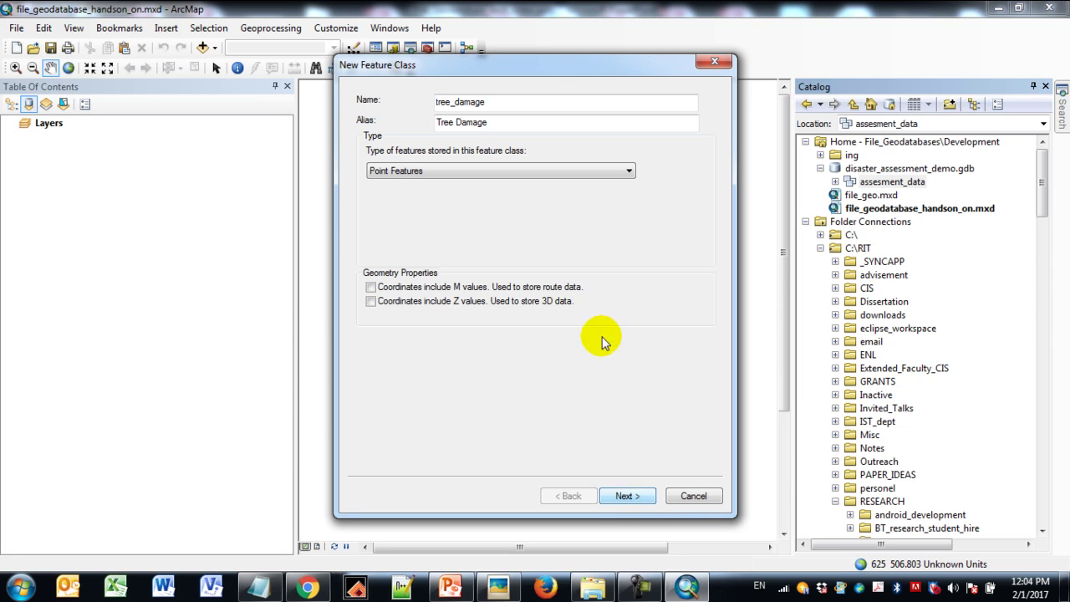
pyautogui.click(645, 497)
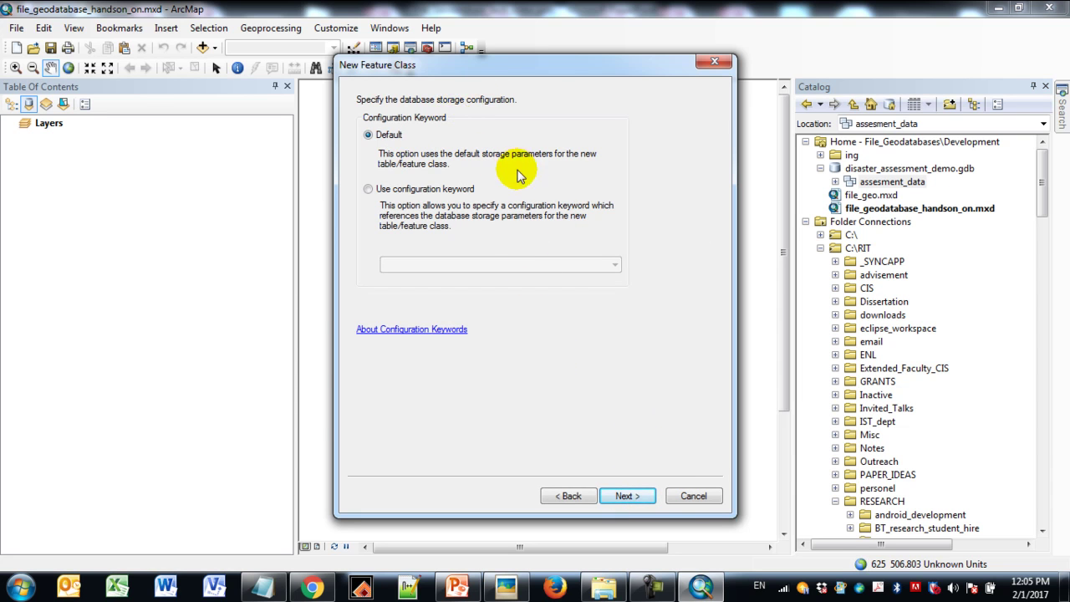
pyautogui.click(639, 497)
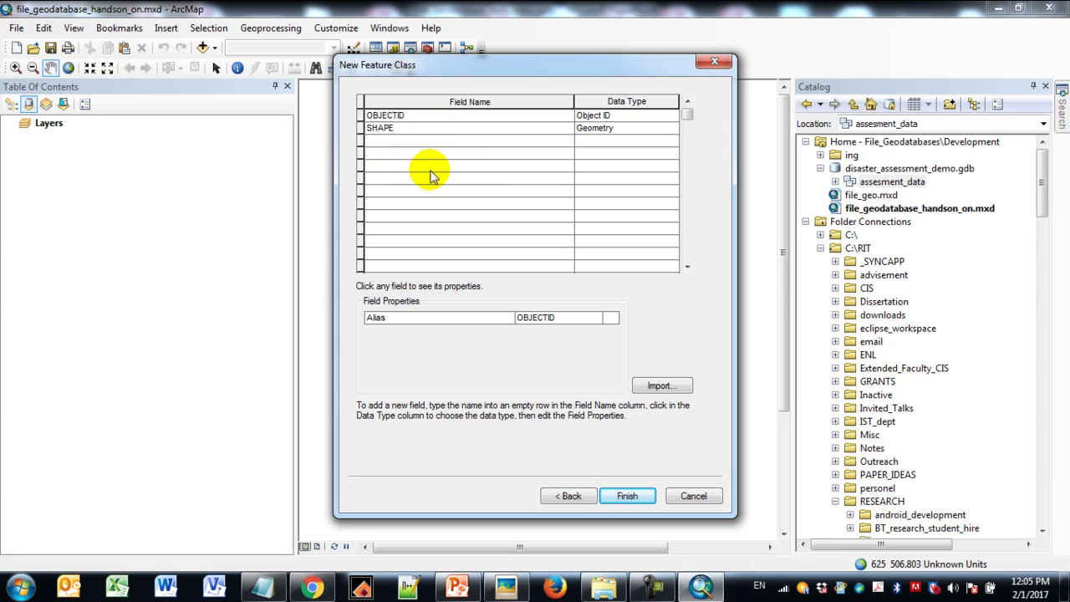
# Step: Add a field named tree_species with the Text data type to the feature class
pyautogui.click(394, 141)
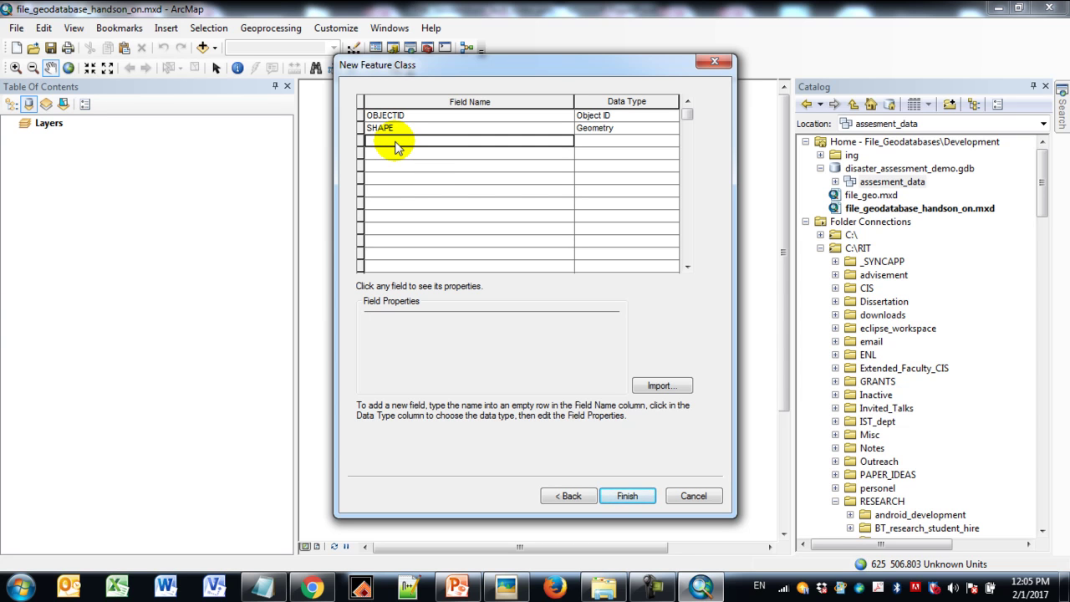
pyautogui.write('tree_spec')
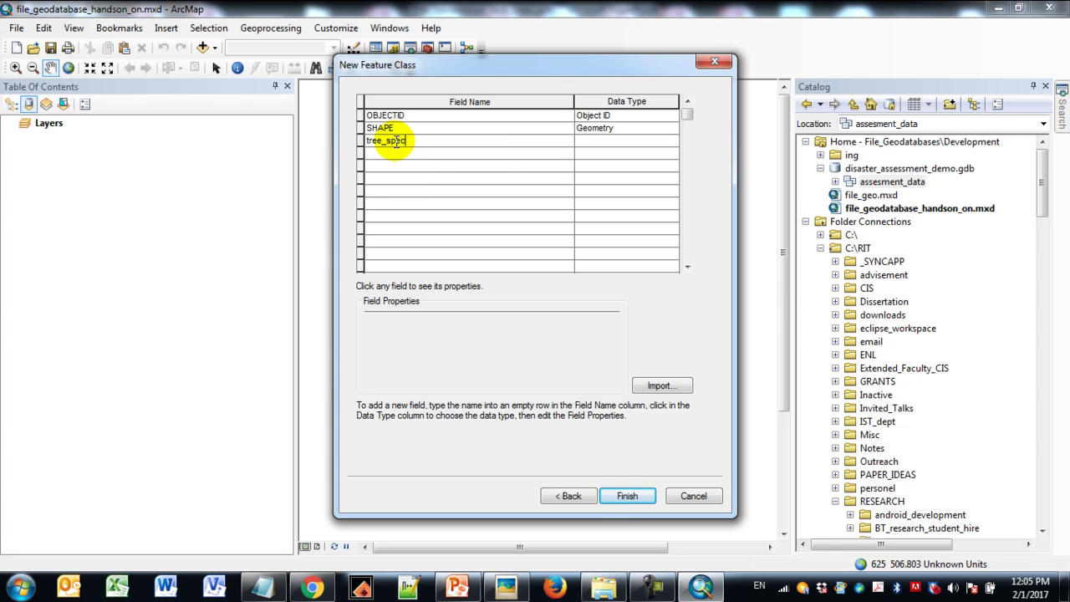
pyautogui.write('ies')
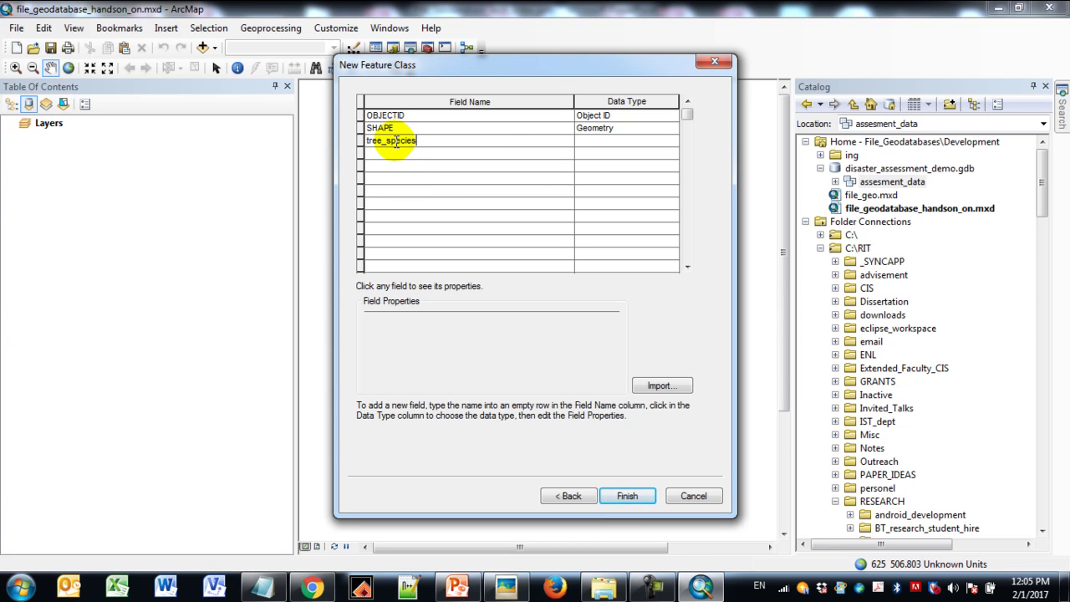
pyautogui.click(590, 142)
pyautogui.click(591, 195)
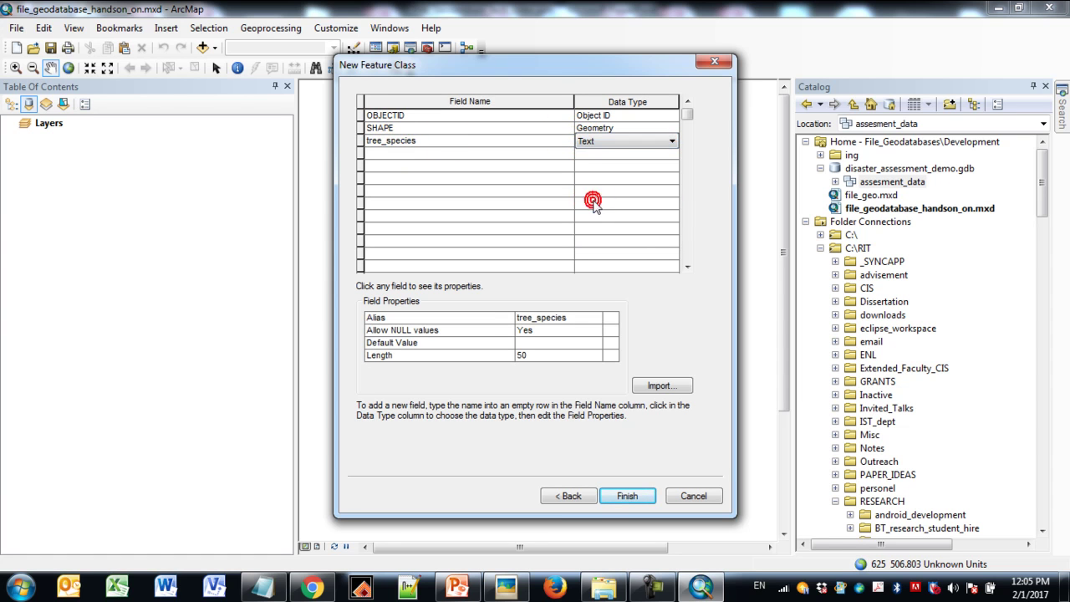
# Step: Add a field named damage_status with the Long Integer data type to the tree damage feature class
pyautogui.click(409, 154)
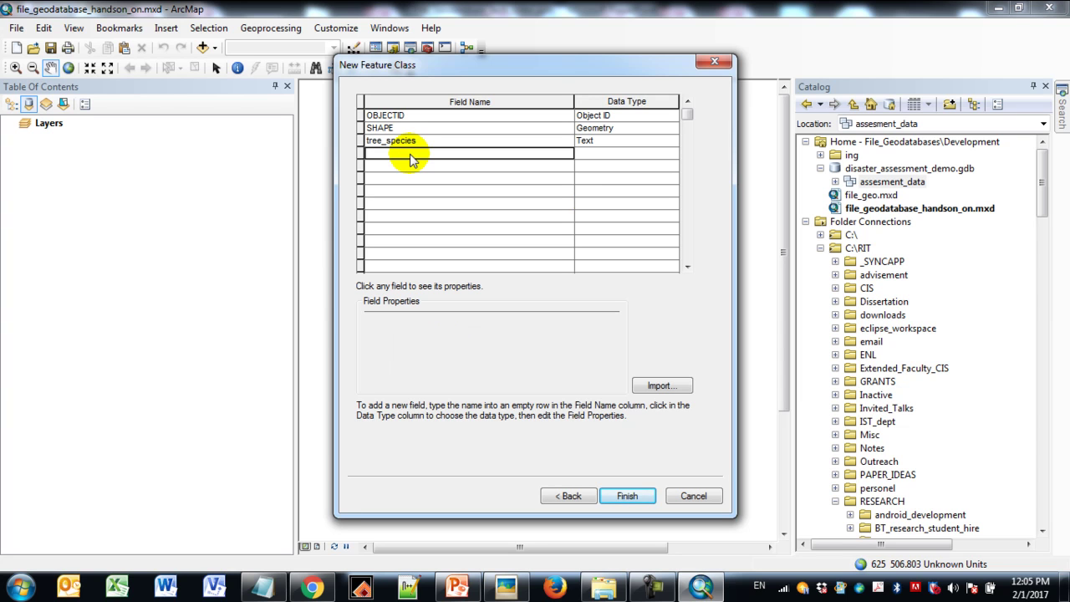
pyautogui.write('da')
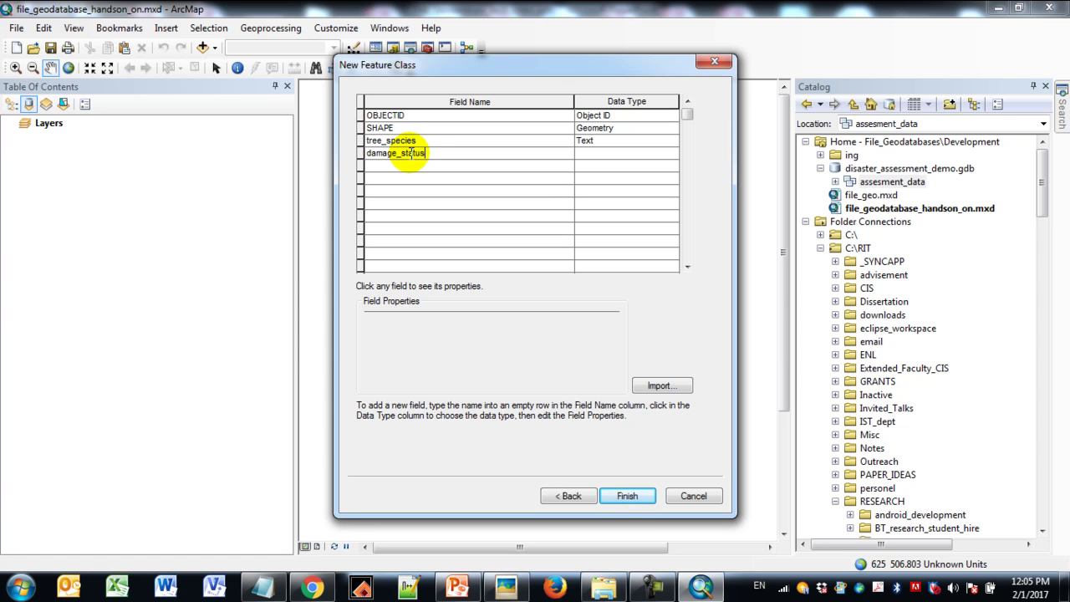
pyautogui.write('mage_status')
pyautogui.click(604, 155)
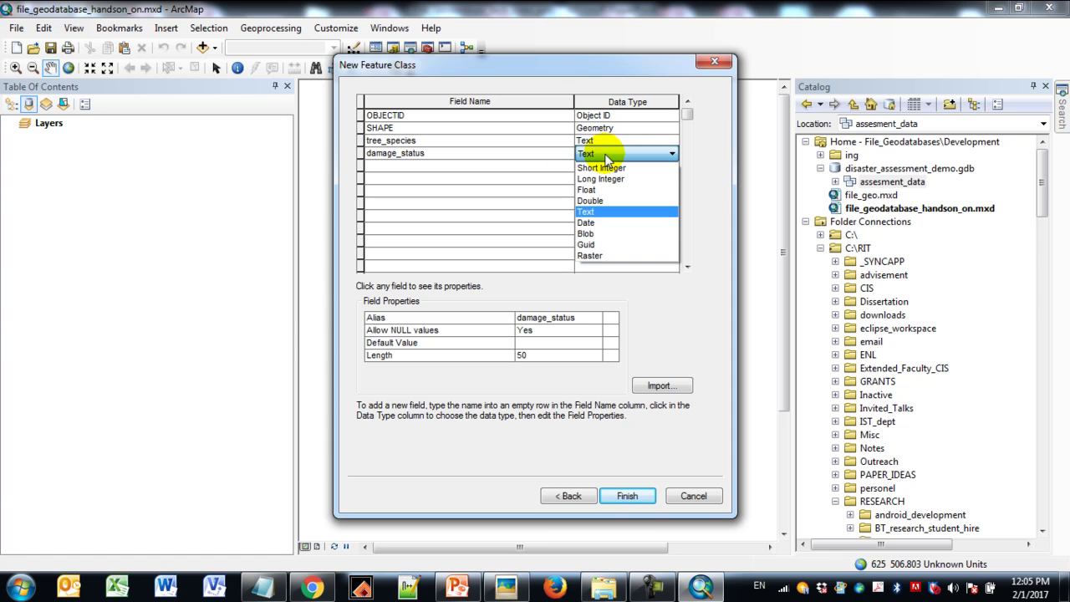
pyautogui.click(619, 178)
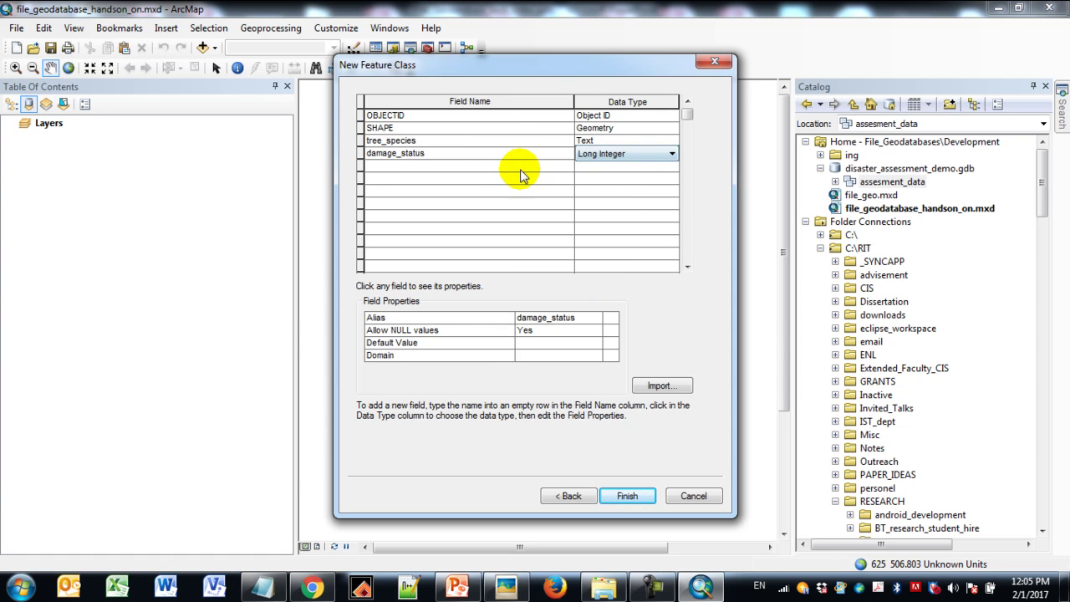
# Step: Assign the damage_status domain to the tree damage class's damage_status field and finish creating the feature class
pyautogui.click(484, 354)
pyautogui.click(527, 356)
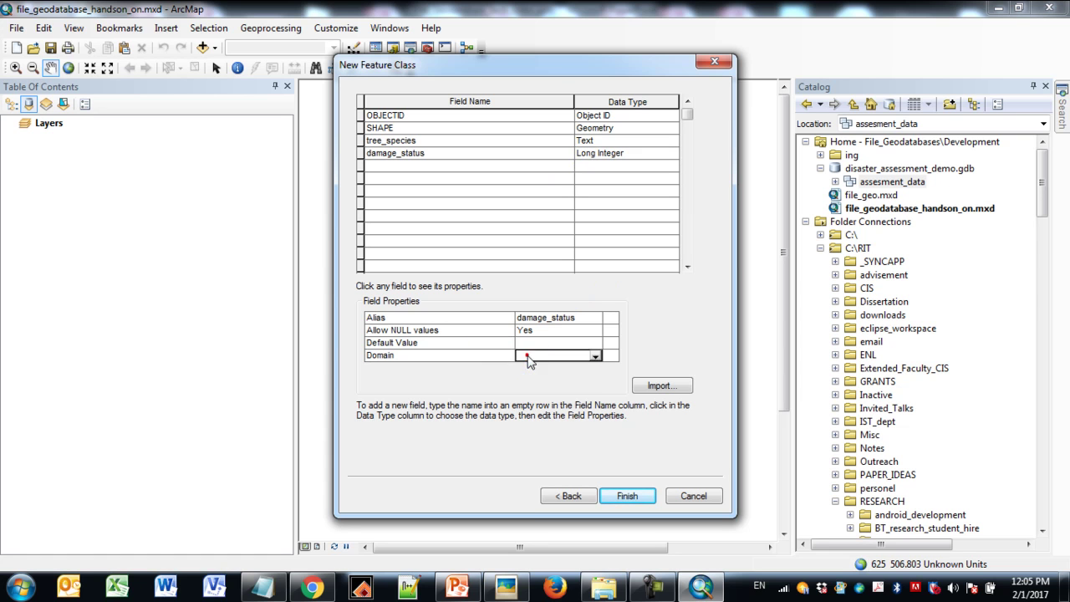
pyautogui.click(526, 356)
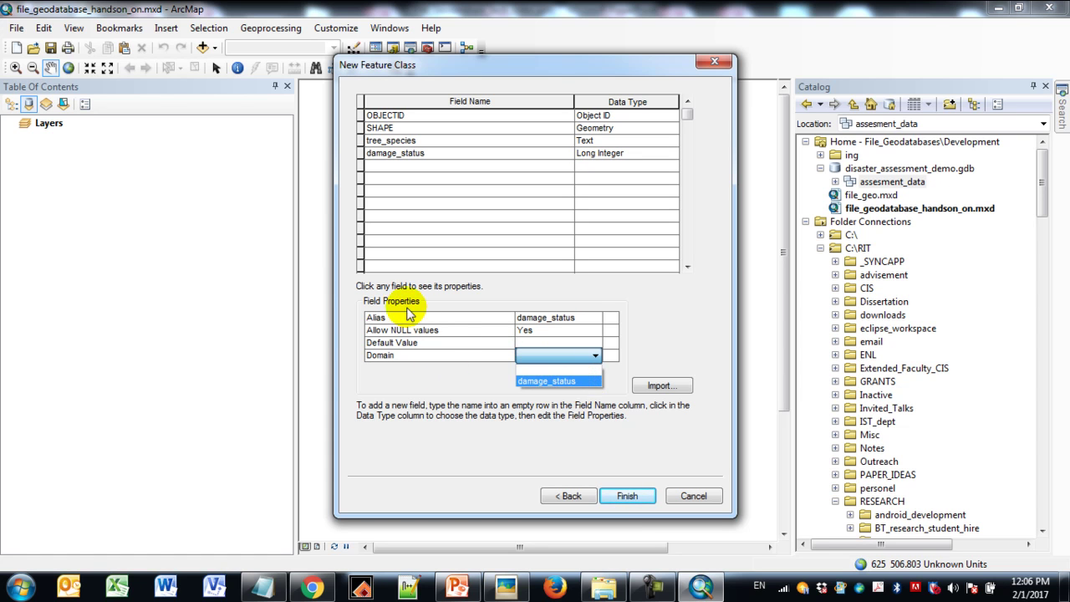
pyautogui.click(535, 386)
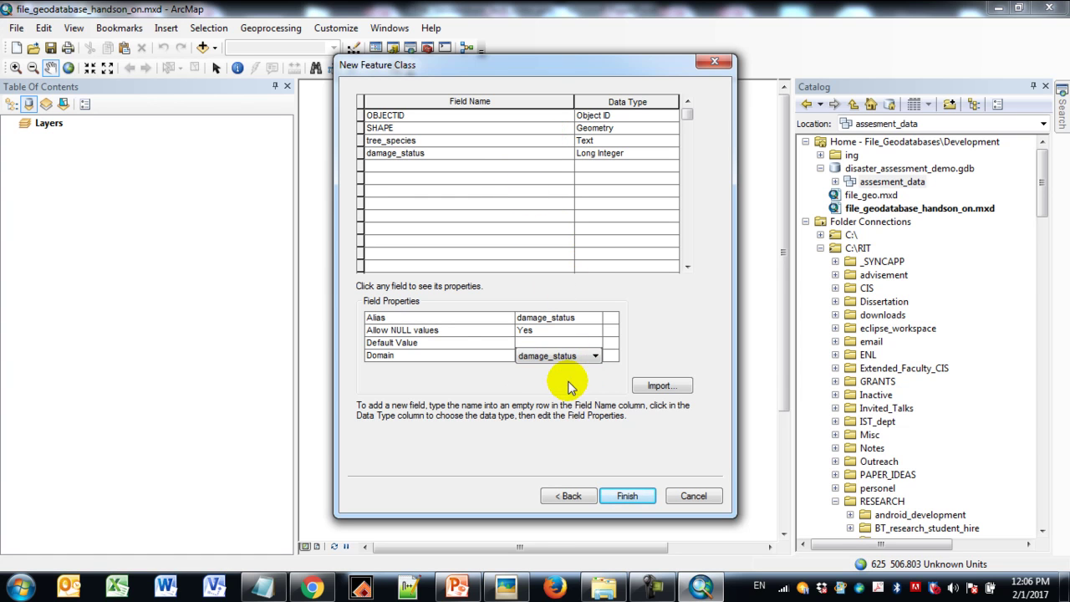
pyautogui.click(556, 357)
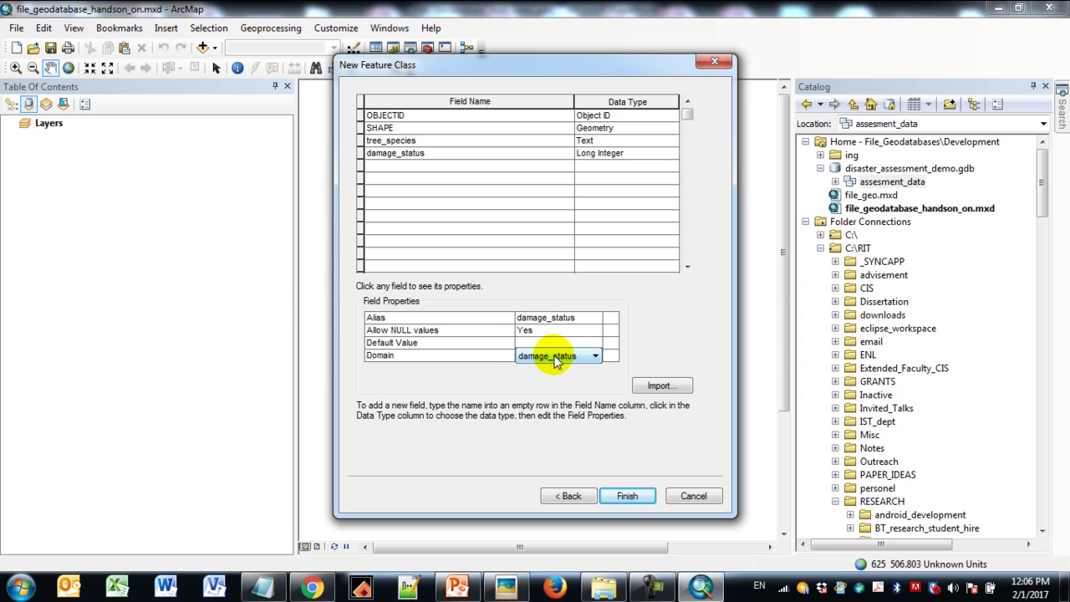
pyautogui.click(554, 358)
pyautogui.click(562, 377)
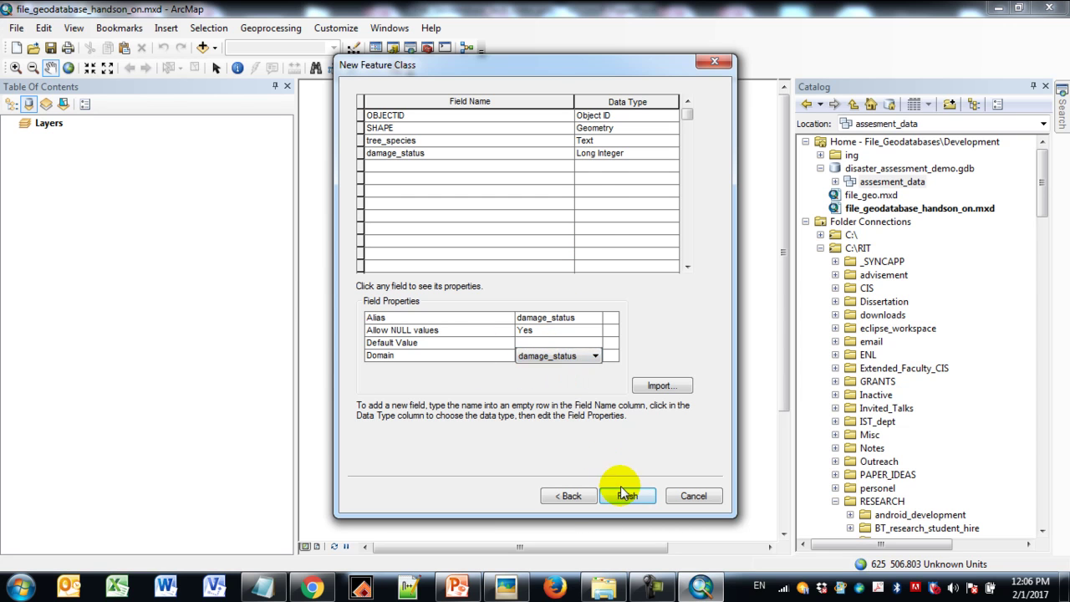
pyautogui.click(398, 167)
pyautogui.click(508, 154)
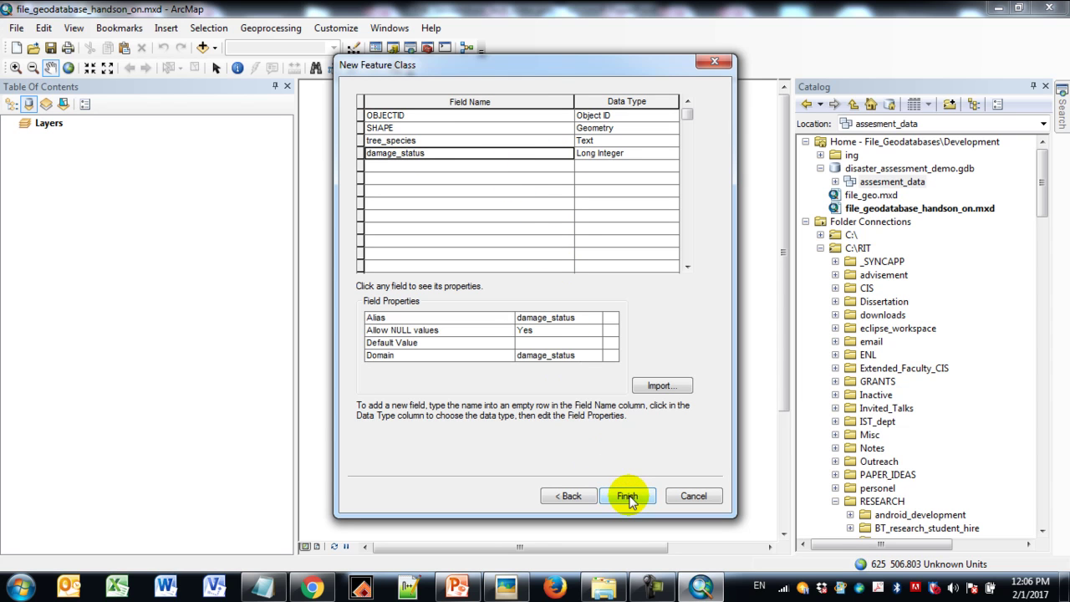
pyautogui.click(626, 495)
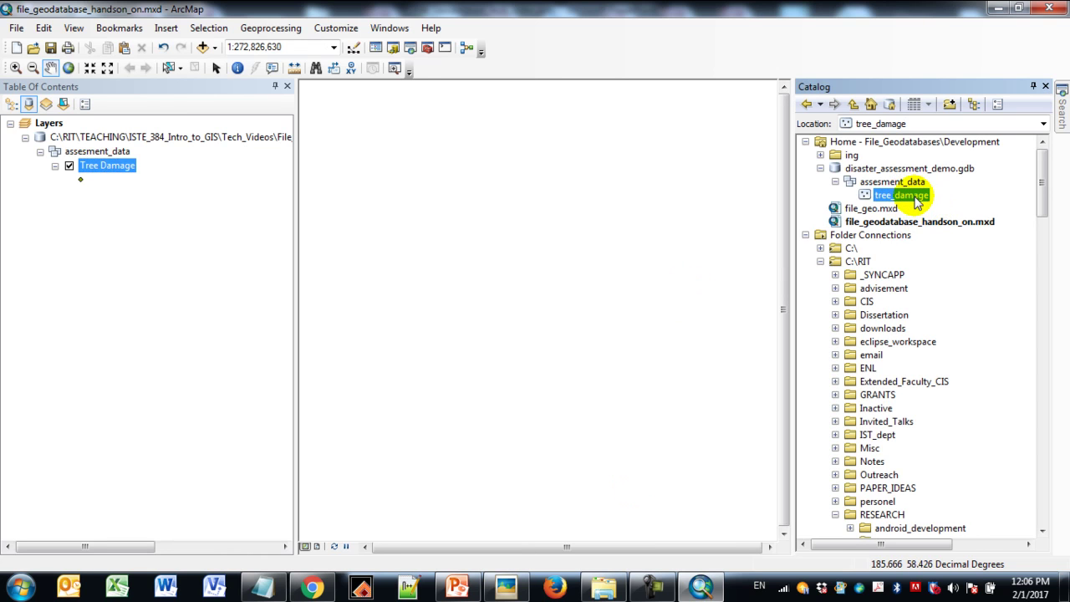
# Step: Start a new feature class in the assesment_data feature dataset, named flooded_areas with the alias "Flood Areas"
pyautogui.click(891, 180)
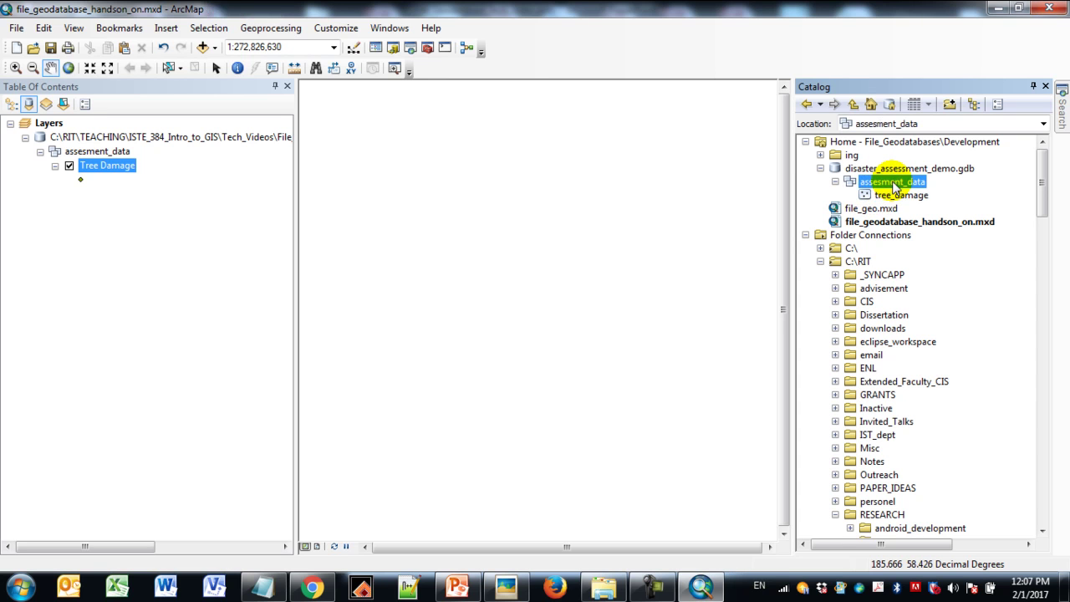
pyautogui.click(907, 168)
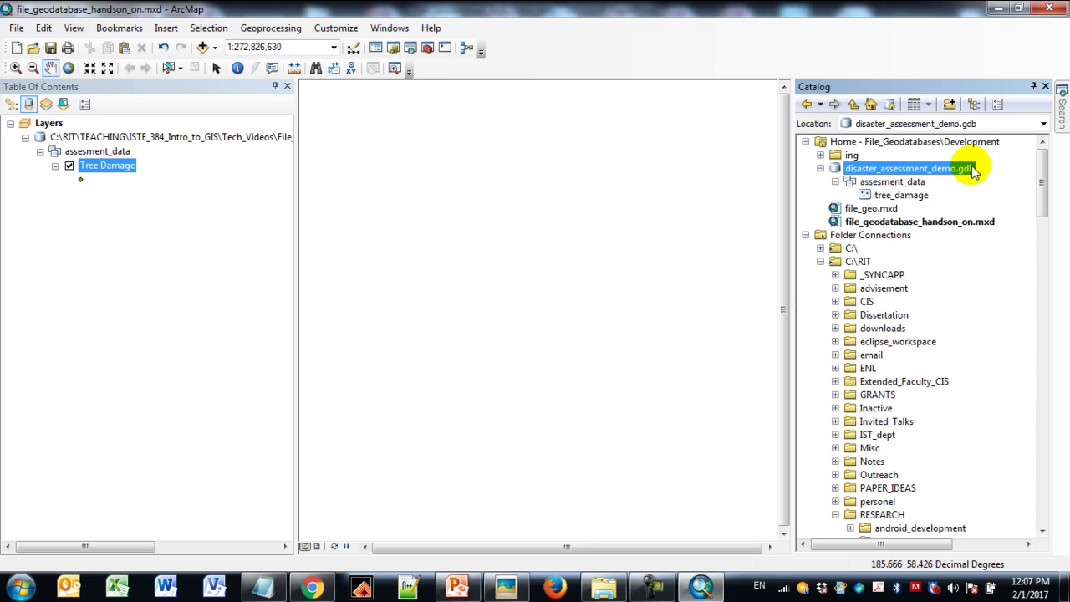
pyautogui.click(915, 183)
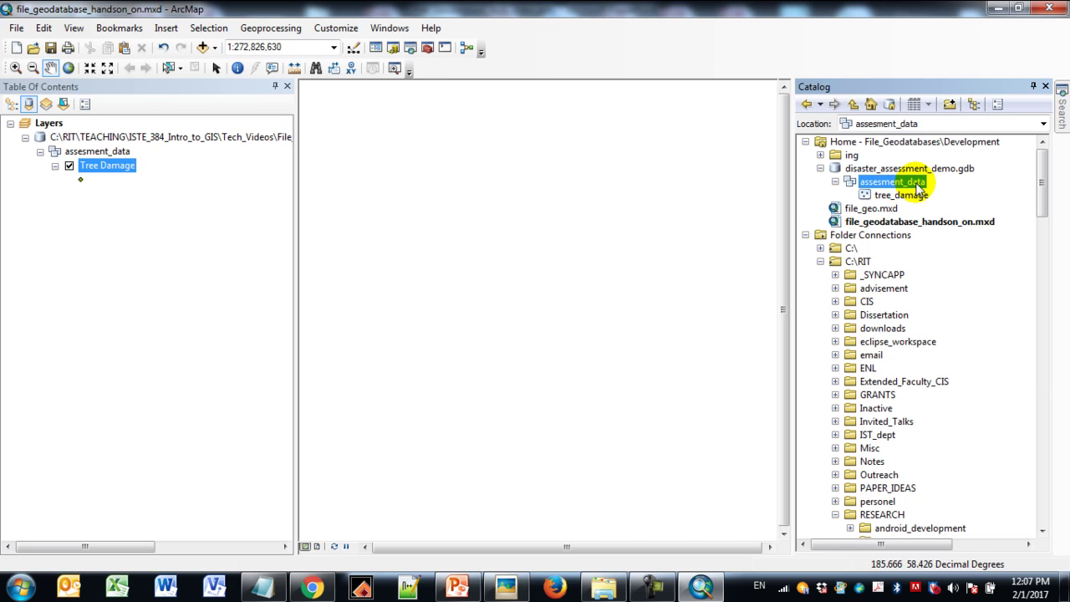
pyautogui.rightClick(917, 189)
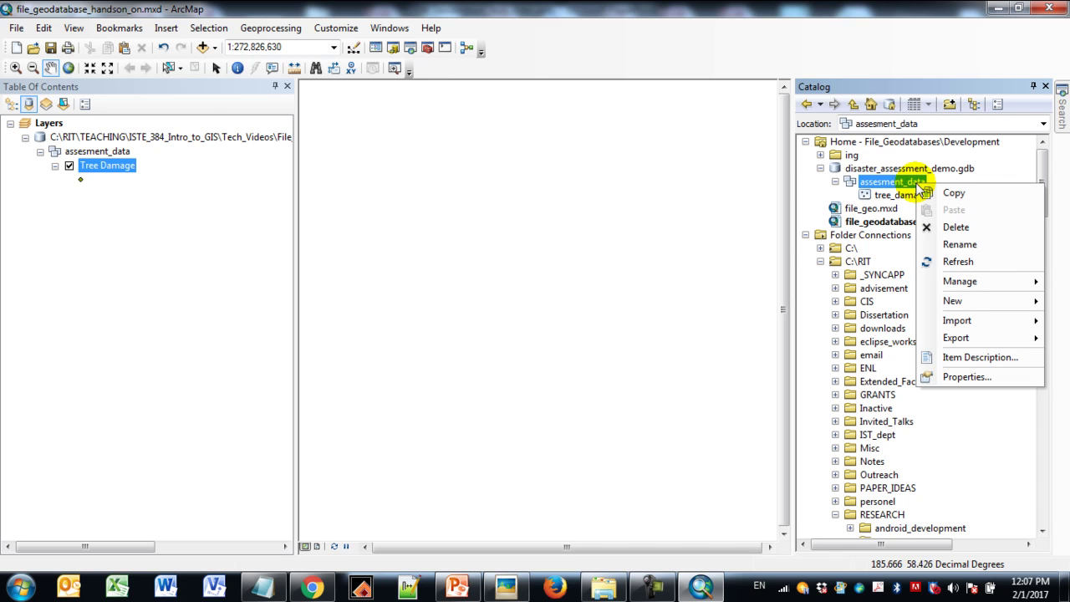
pyautogui.moveTo(931, 302)
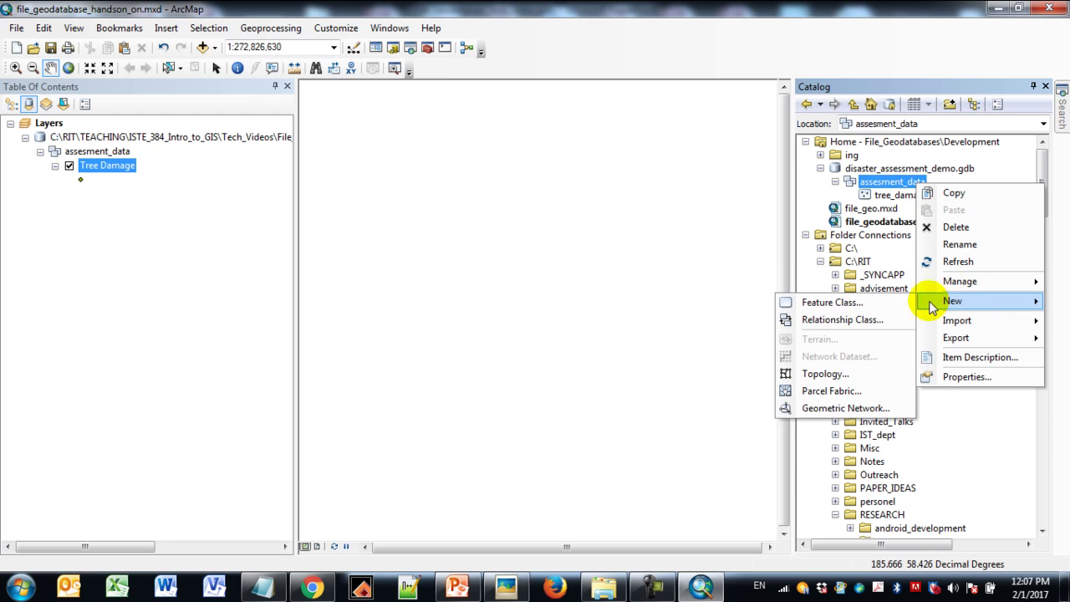
pyautogui.click(889, 302)
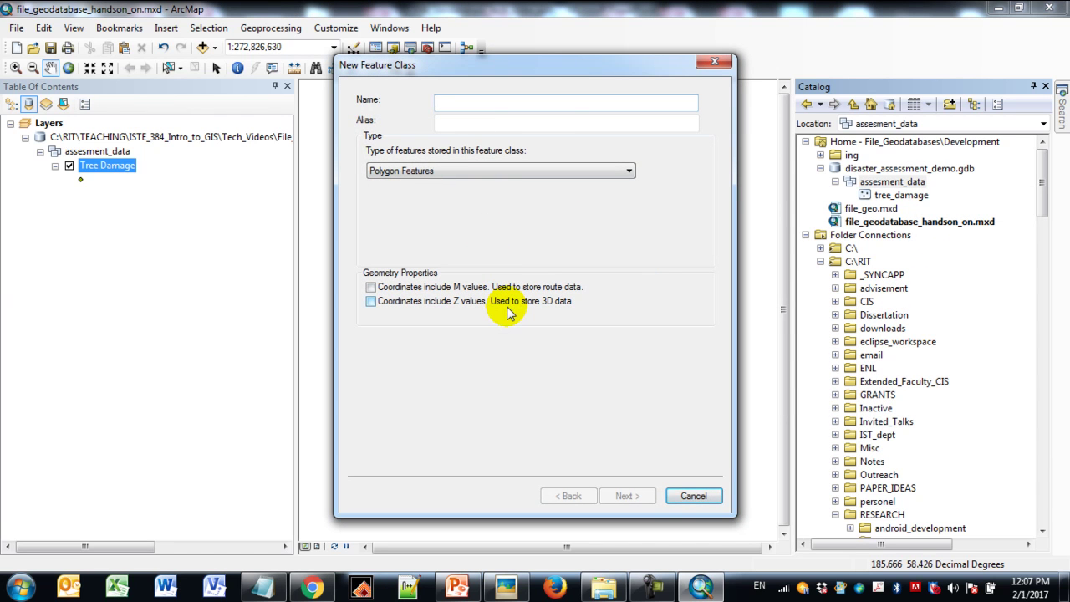
pyautogui.write('flooded_areS')
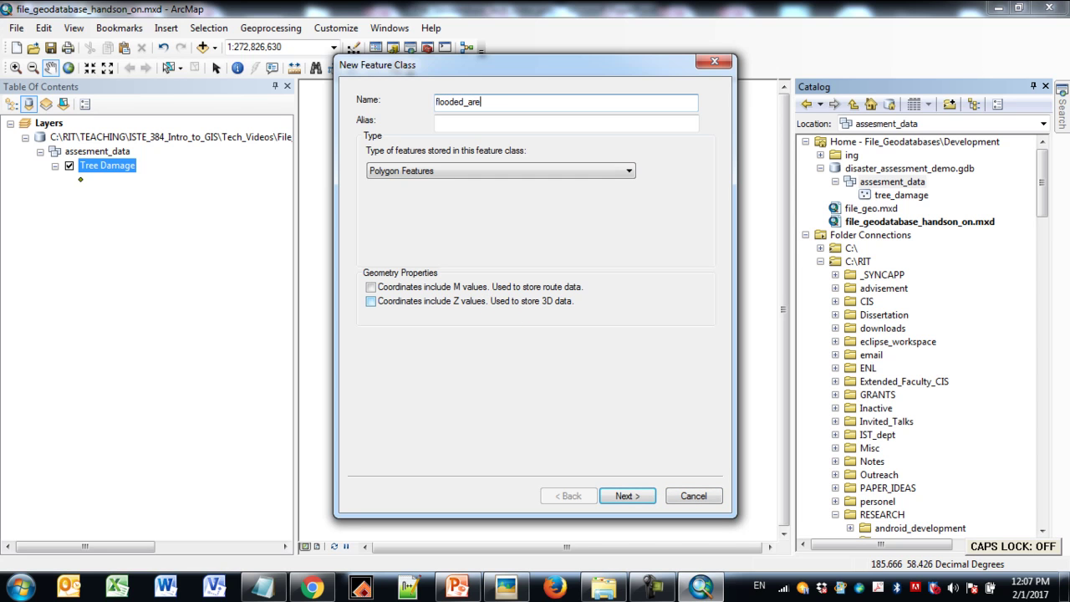
pyautogui.click(490, 122)
pyautogui.write('Flood Areas')
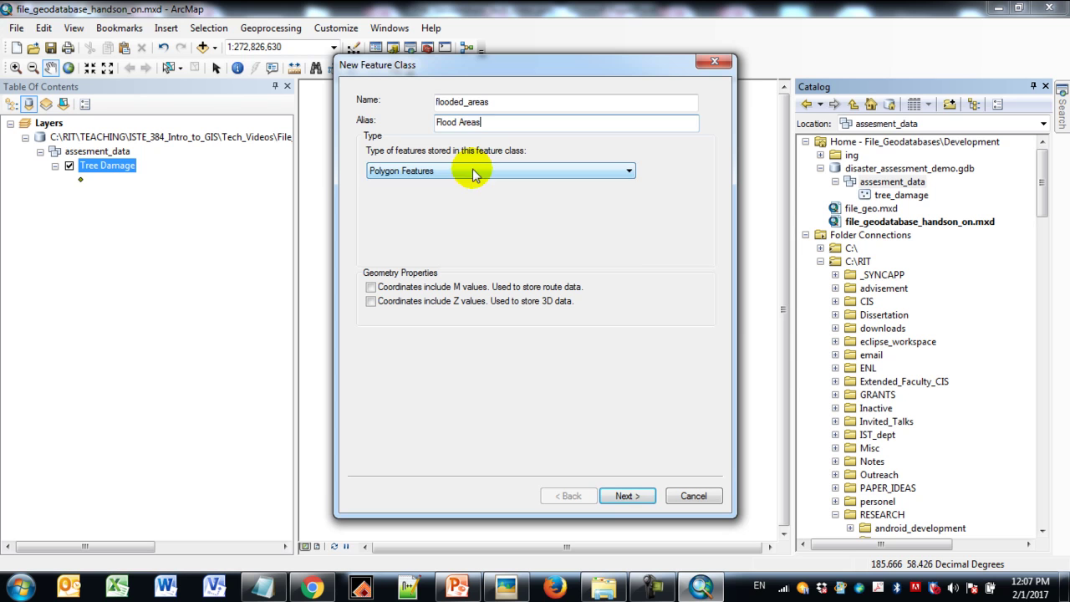
# Step: Keep Polygon Features as the feature class type and accept the default storage configuration
pyautogui.click(470, 171)
pyautogui.click(447, 191)
pyautogui.click(627, 497)
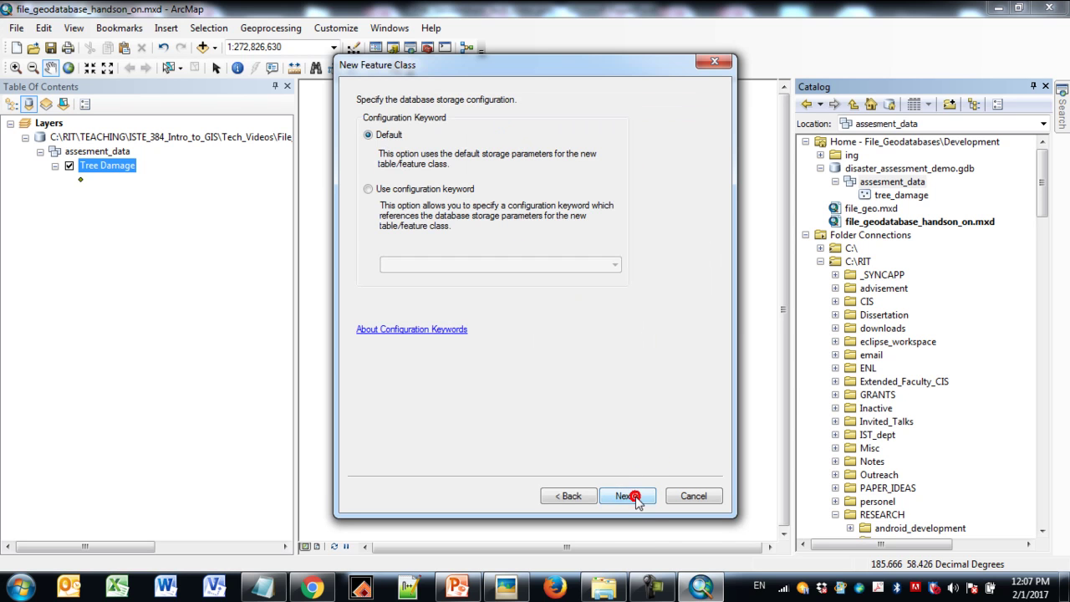
pyautogui.click(634, 497)
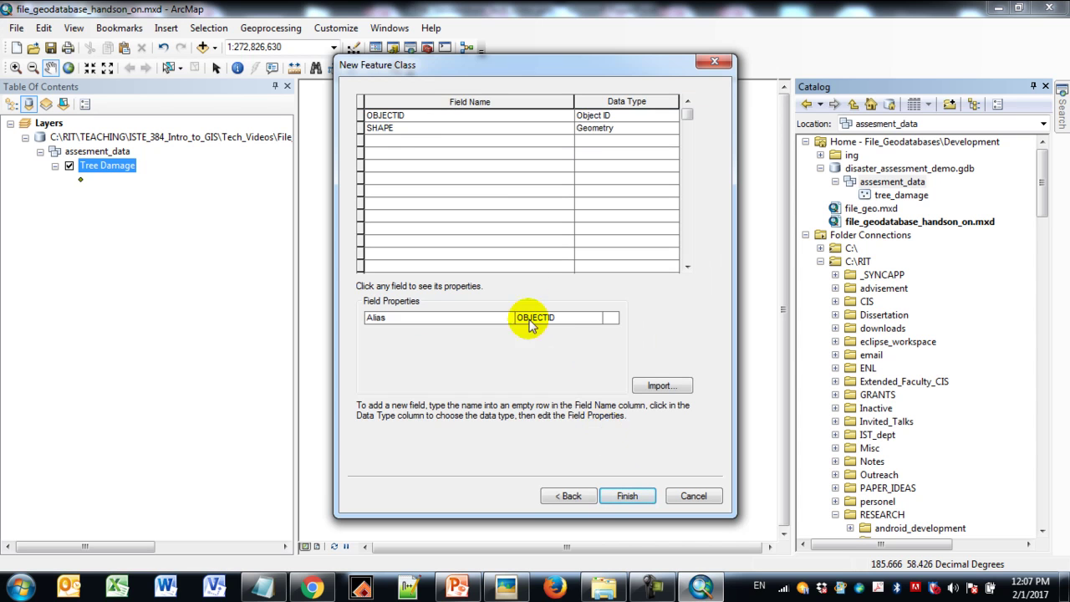
# Step: Add a field named damage_status with the Long Integer data type to the flooded areas feature class
pyautogui.click(426, 146)
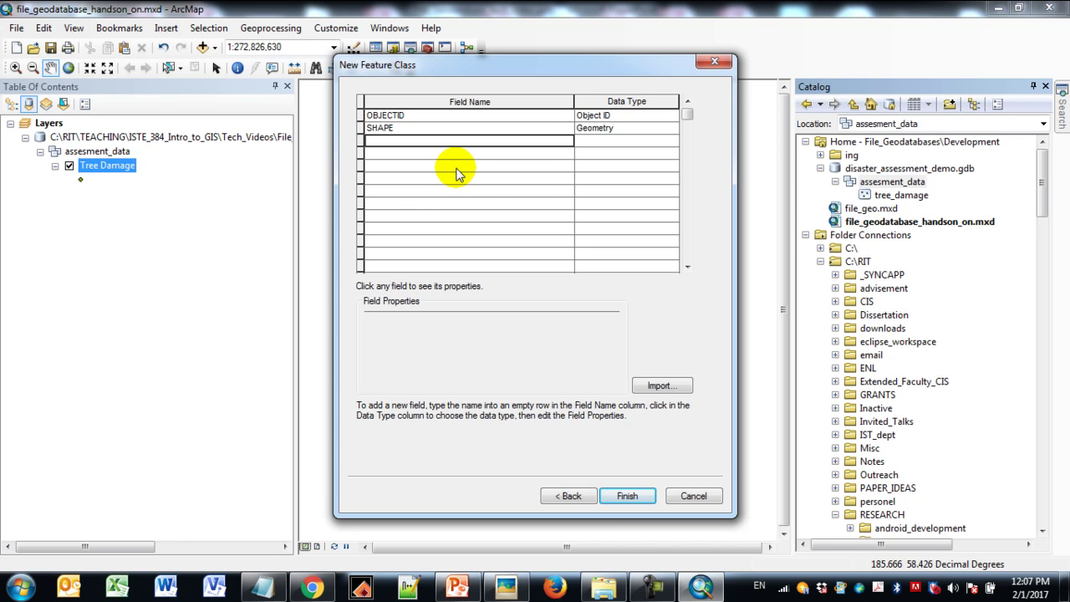
pyautogui.write('damage_status')
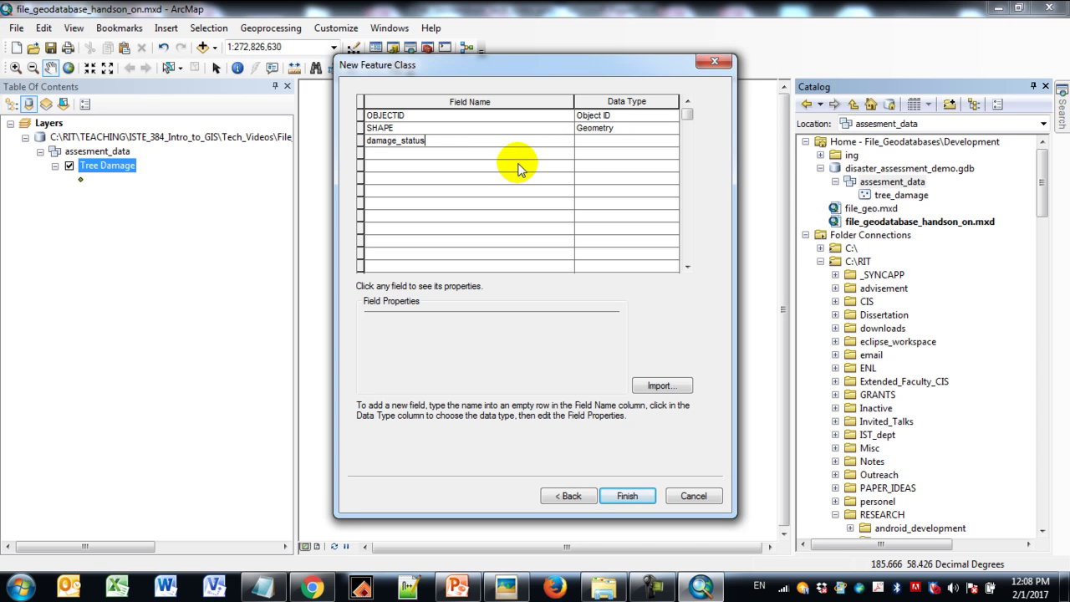
pyautogui.click(601, 142)
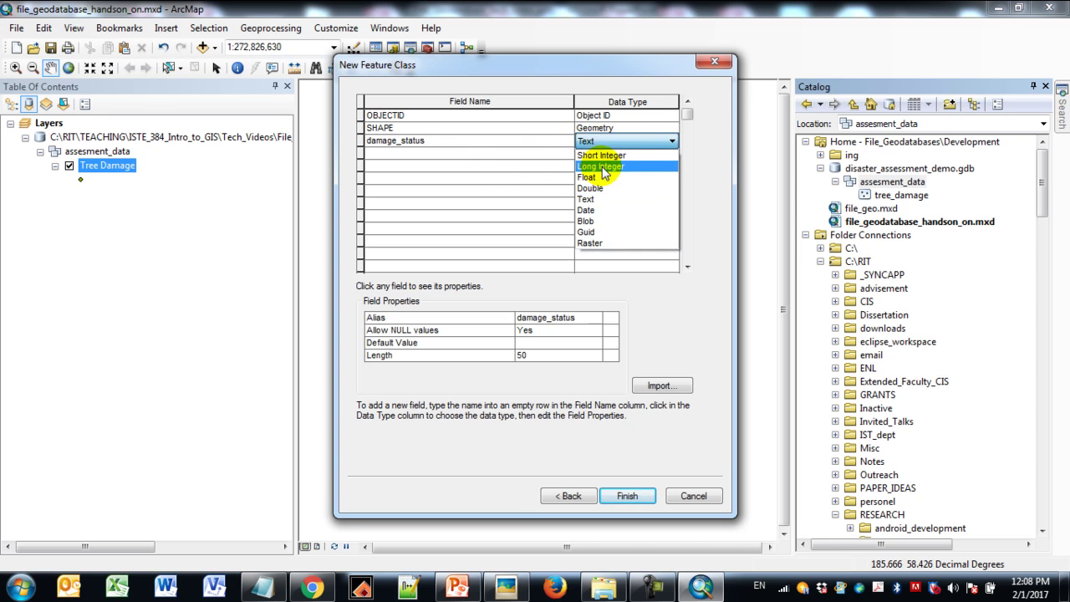
pyautogui.click(601, 167)
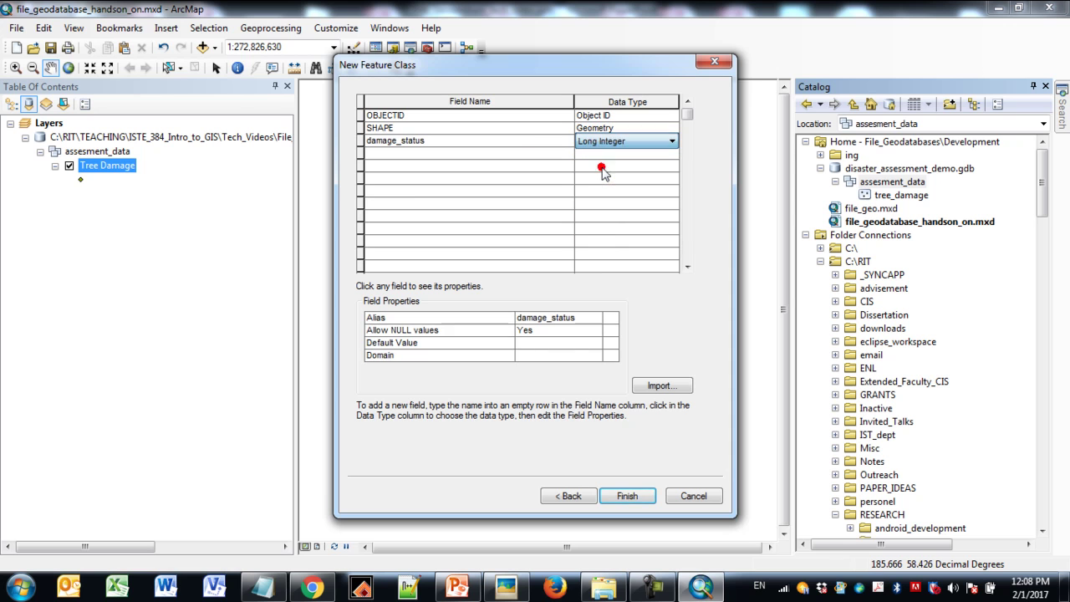
# Step: Assign the damage_status domain to the flooded areas class's damage_status field and finish creating the feature class
pyautogui.click(566, 359)
pyautogui.click(581, 377)
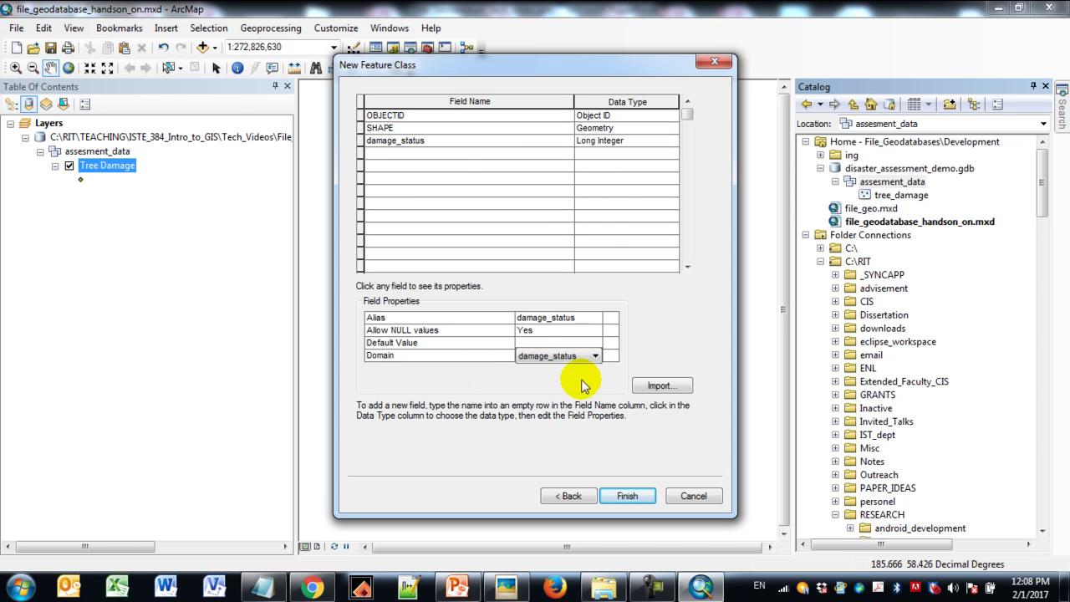
pyautogui.click(439, 153)
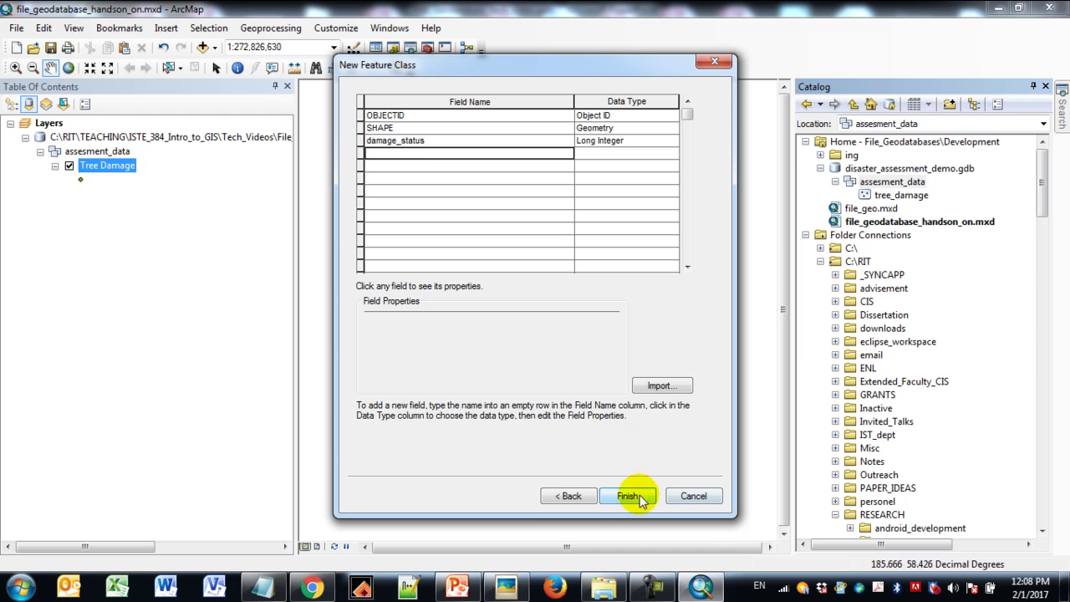
pyautogui.click(632, 496)
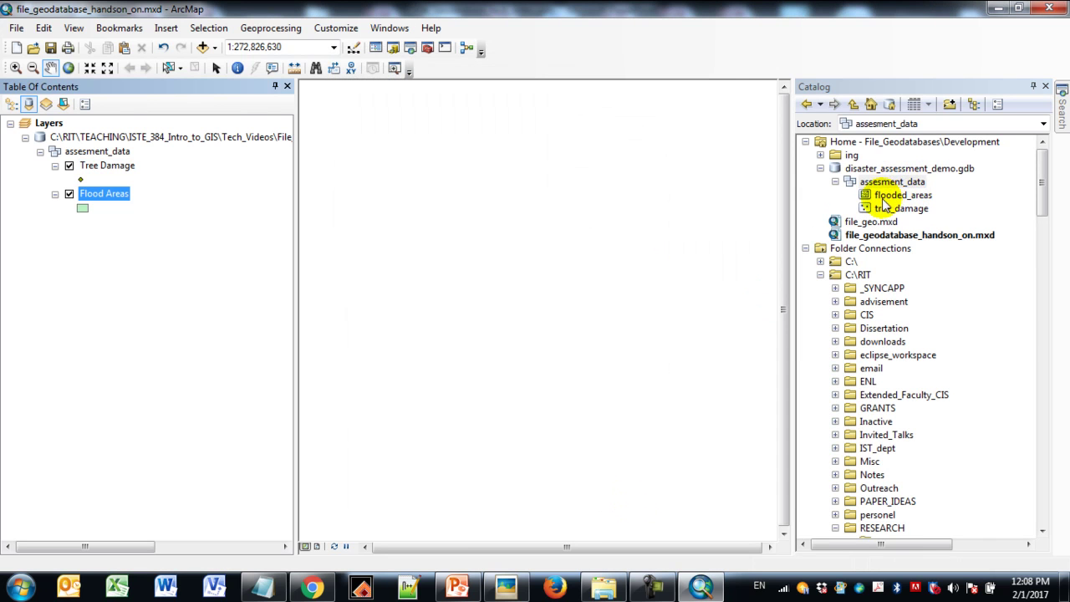
pyautogui.click(910, 194)
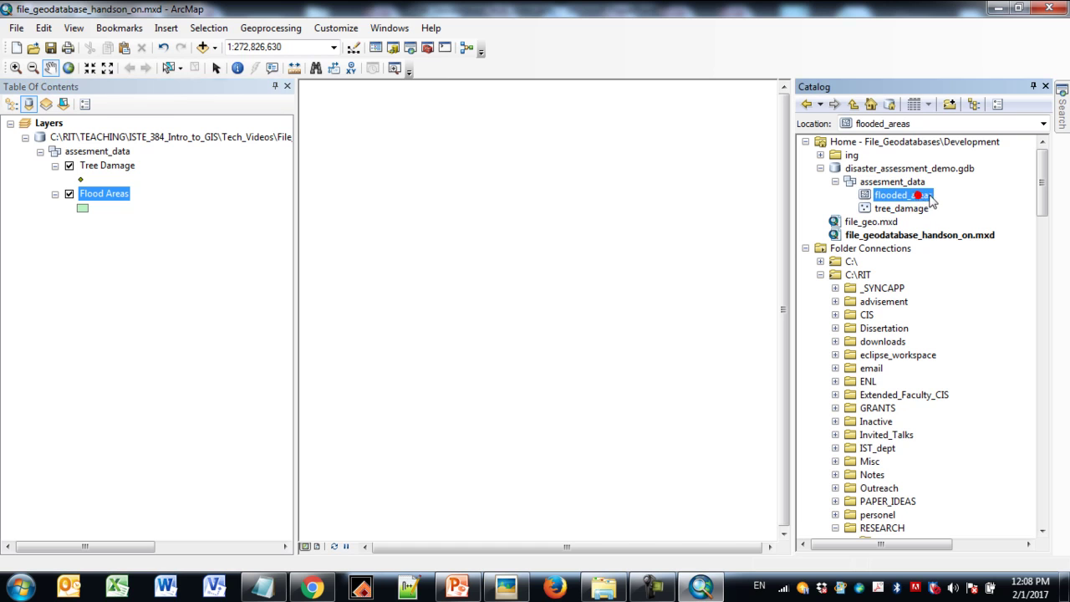
pyautogui.click(920, 182)
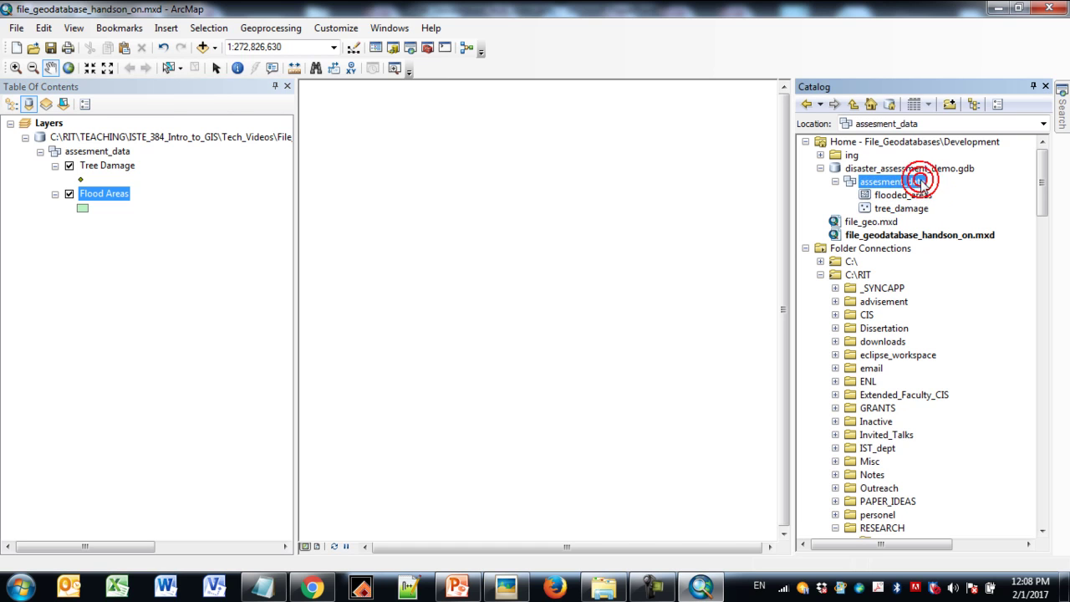
pyautogui.click(907, 168)
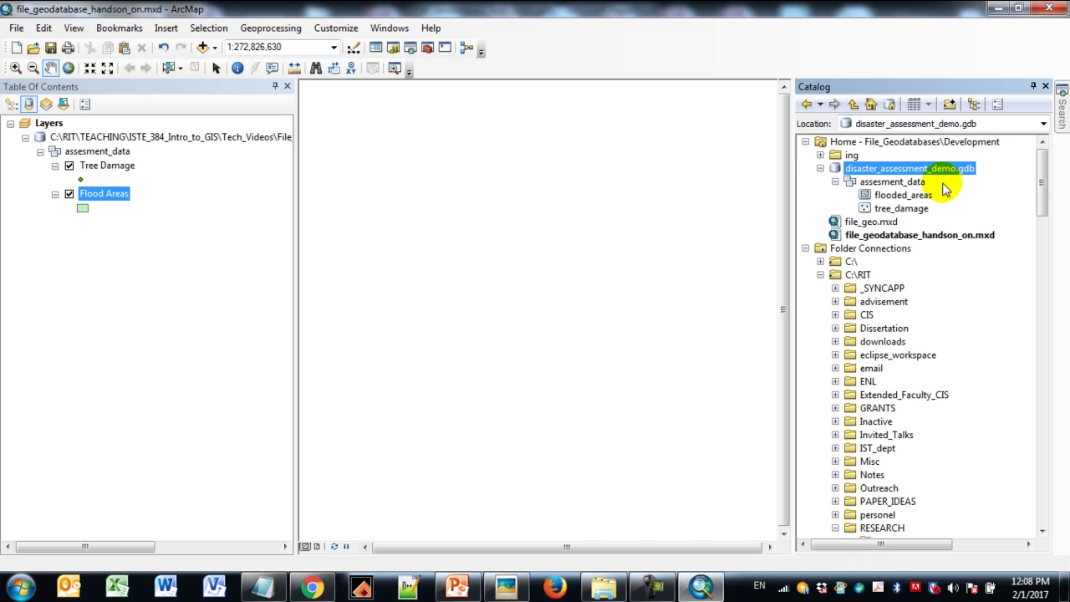
# Step: Start a new feature class in the assesment_data feature dataset, named road_damage with the alias "Road Damage"
pyautogui.click(892, 182)
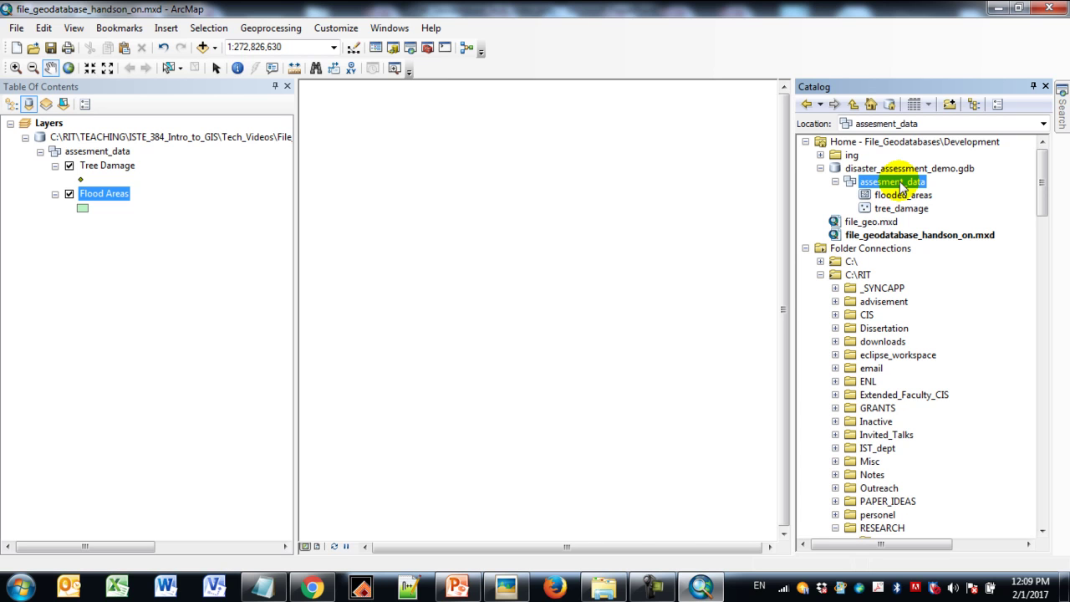
pyautogui.rightClick(901, 185)
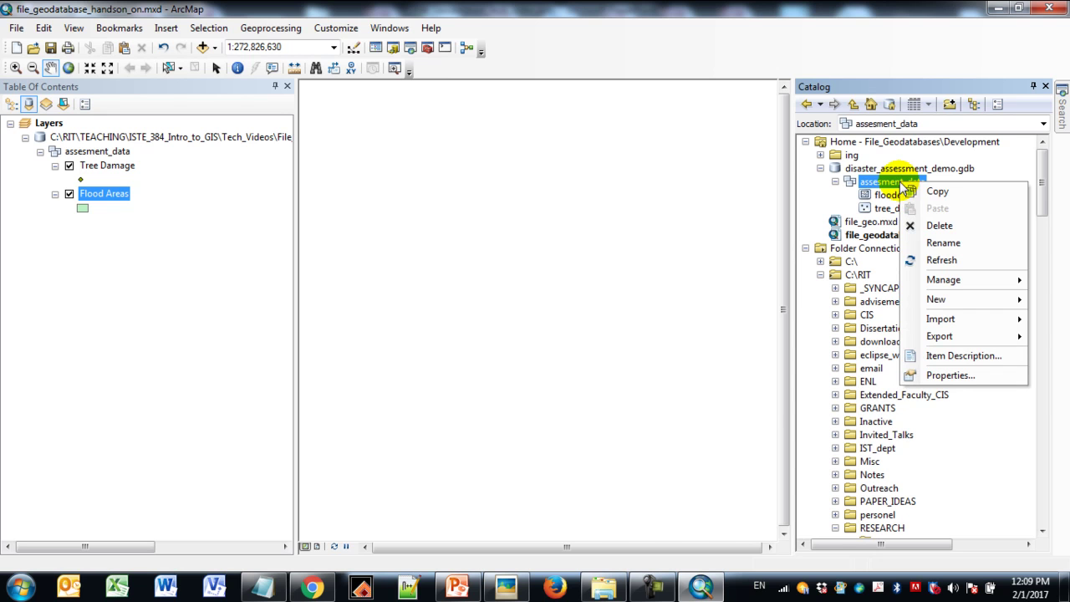
pyautogui.moveTo(935, 301)
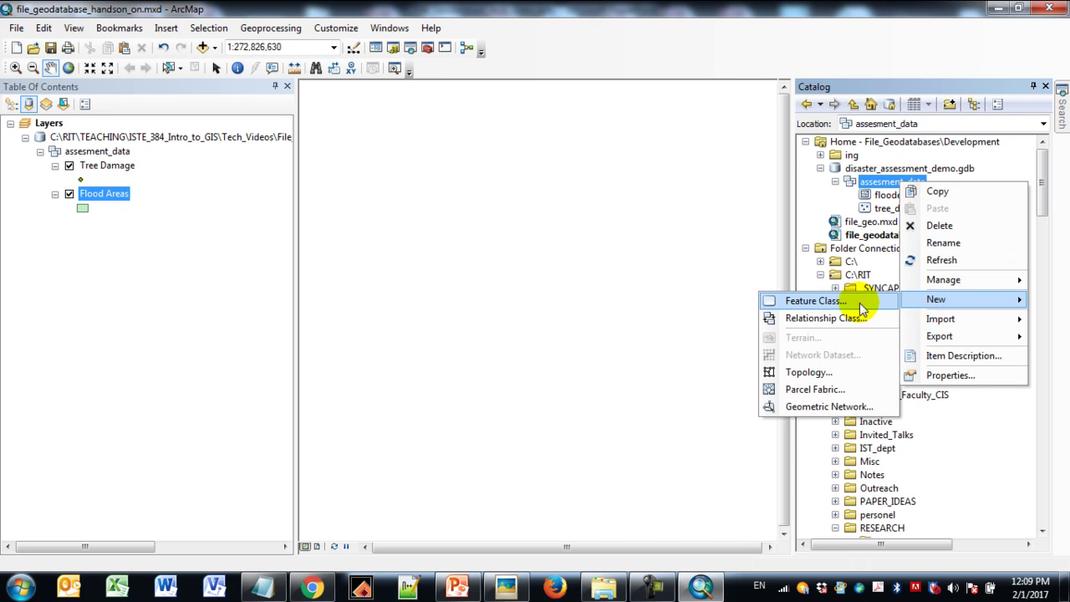
pyautogui.click(802, 300)
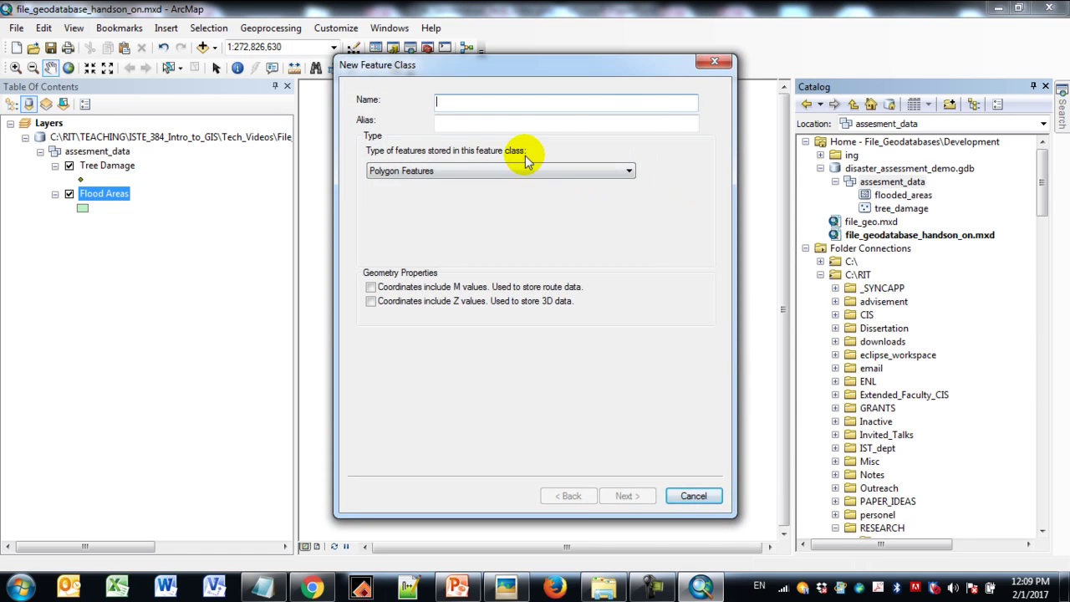
pyautogui.write('road_damage')
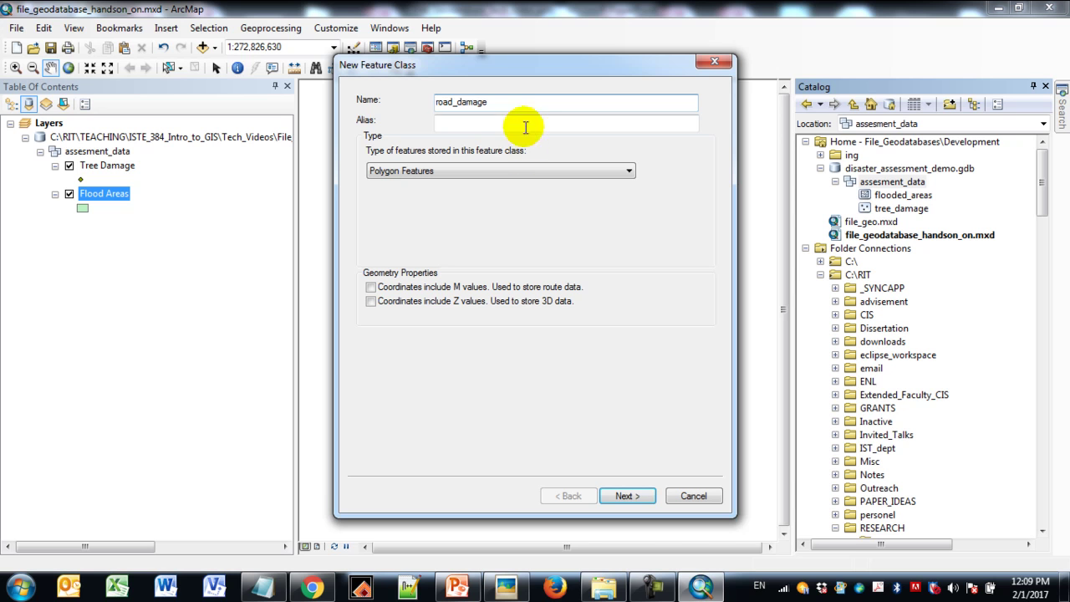
pyautogui.doubleClick(441, 103)
pyautogui.hotkey('ctrl', 'c')
pyautogui.click(467, 126)
pyautogui.hotkey('ctrl', 'v')
pyautogui.click(438, 122)
pyautogui.press('BackSpace')
pyautogui.write('R')
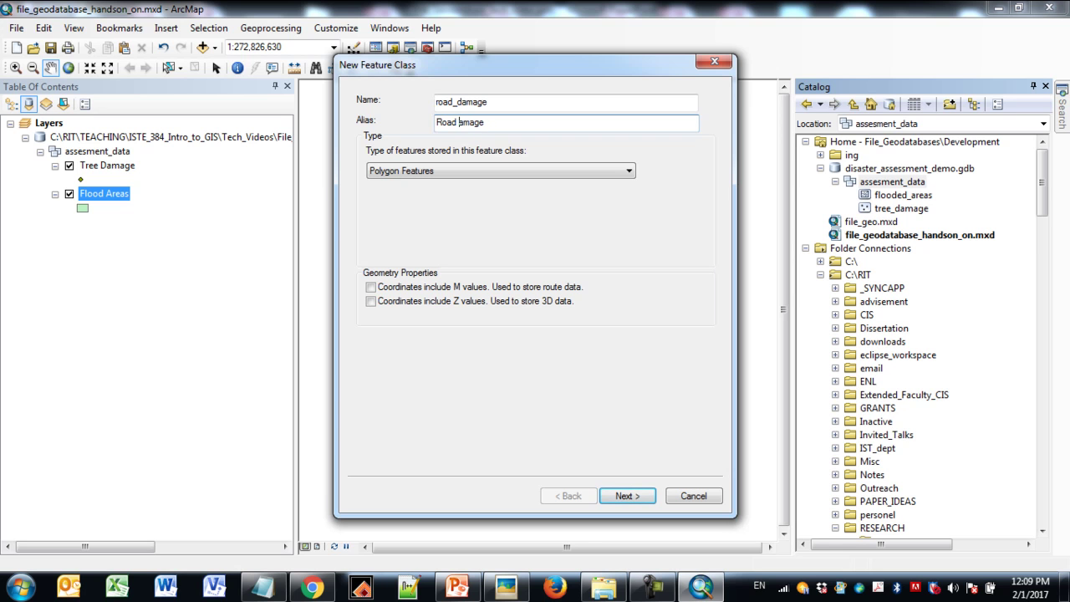
# Step: Set the feature class type to Line Features and accept the default storage configuration
pyautogui.click(445, 172)
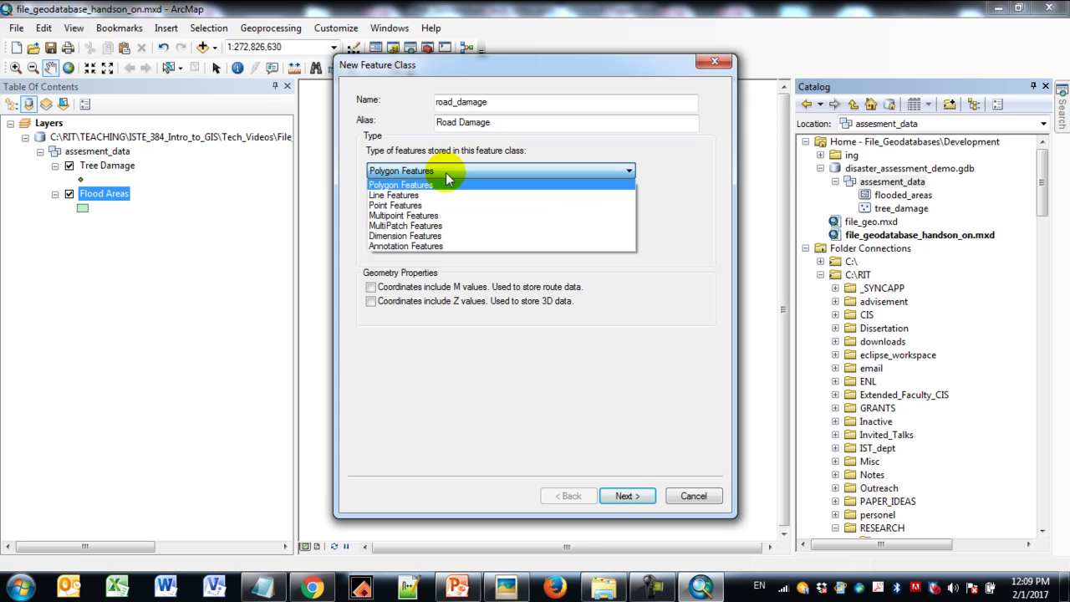
pyautogui.click(442, 196)
pyautogui.click(622, 495)
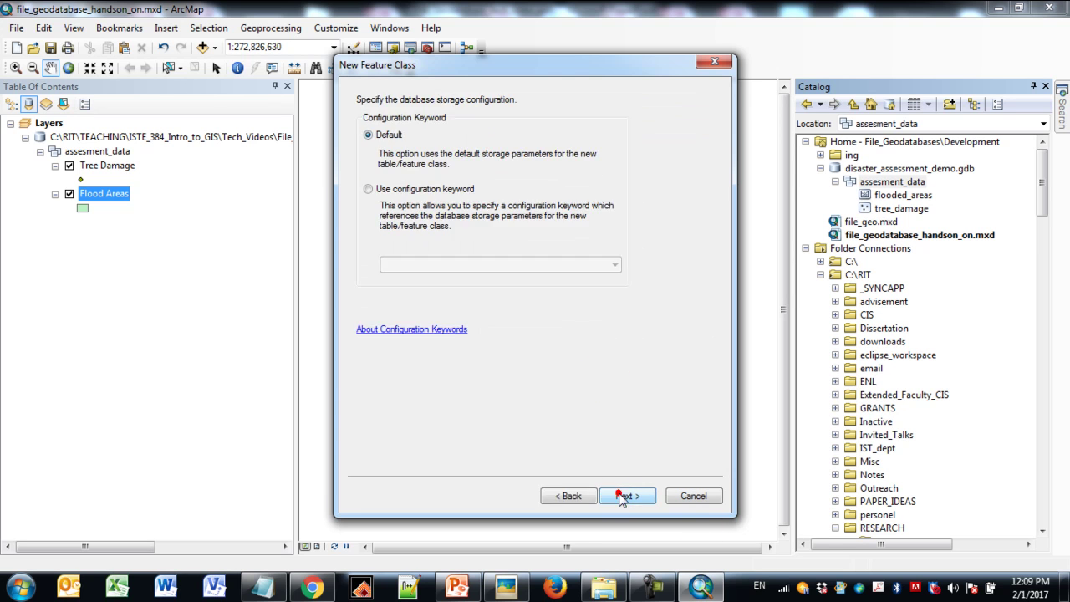
pyautogui.click(623, 495)
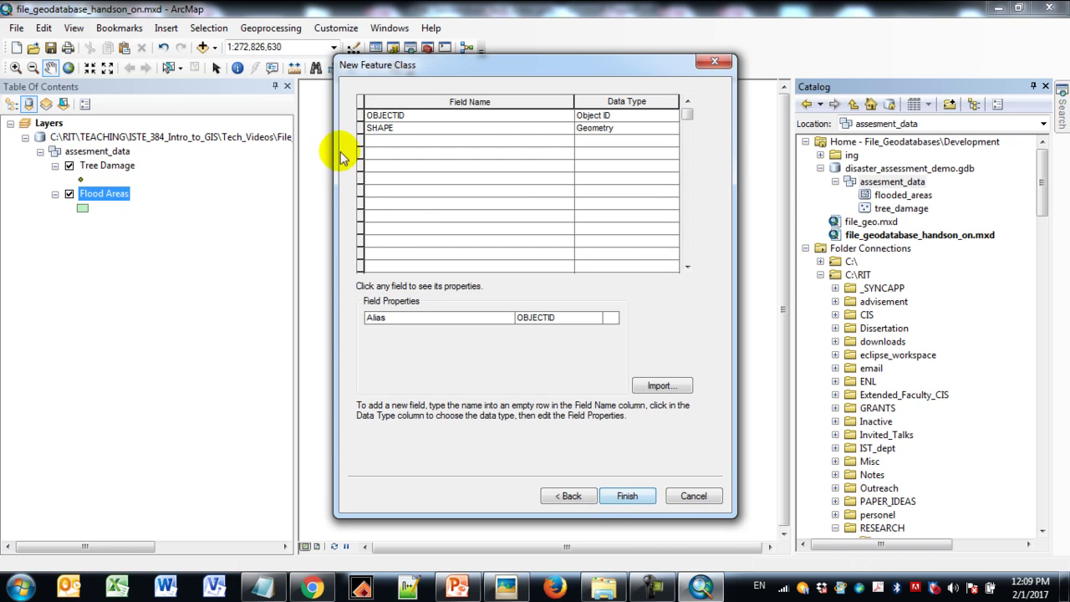
# Step: Add a field named road_name with the Text data type to the road damage feature class
pyautogui.click(380, 141)
pyautogui.write('road_name')
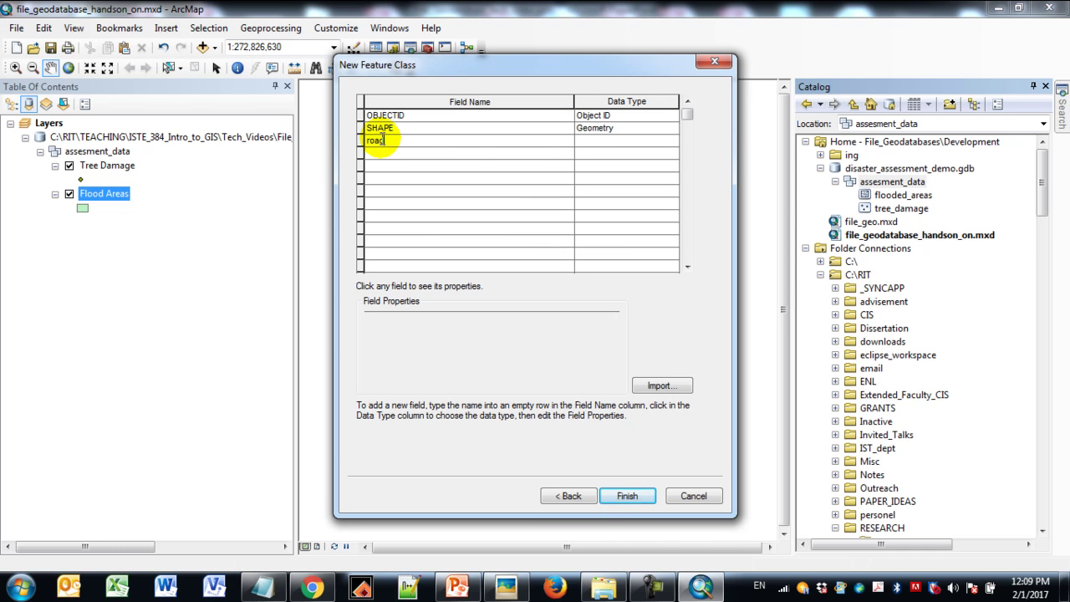
pyautogui.click(633, 142)
pyautogui.click(608, 200)
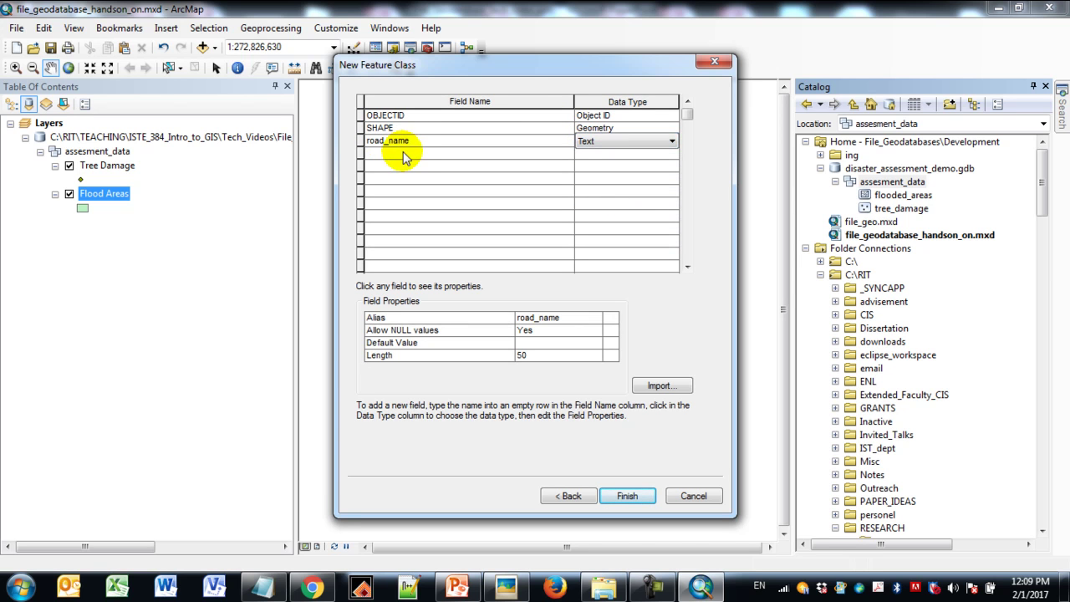
# Step: Add a damage_status field with the Long Integer data type below the road_name field
pyautogui.click(403, 154)
pyautogui.write('damage_status')
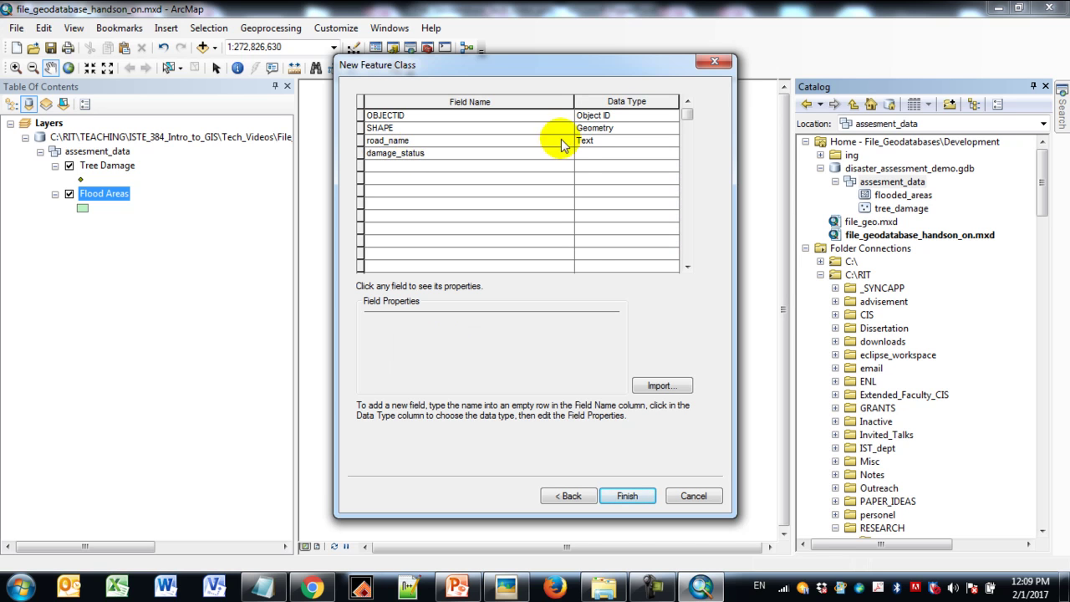
pyautogui.click(588, 153)
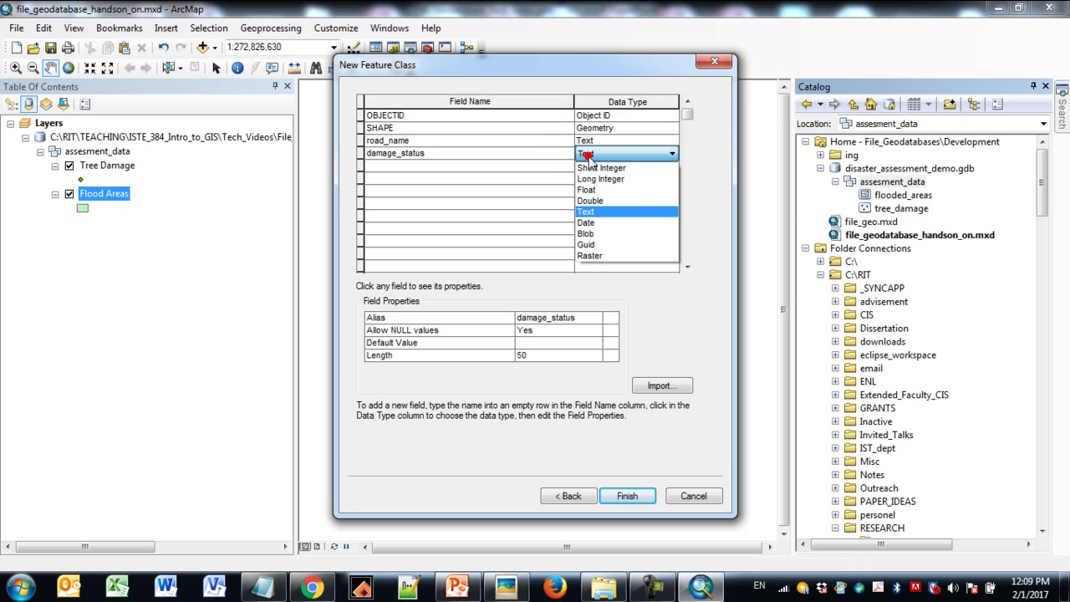
pyautogui.click(635, 179)
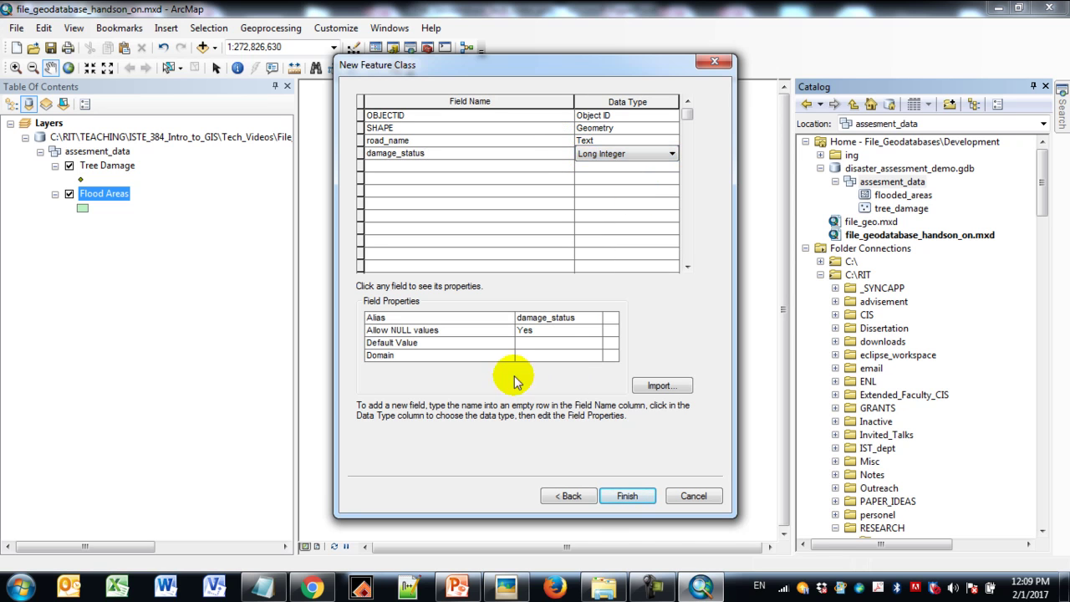
# Step: Assign the damage_status domain to the road damage class's damage_status field and finish creating the feature class
pyautogui.click(560, 355)
pyautogui.click(574, 380)
pyautogui.click(627, 496)
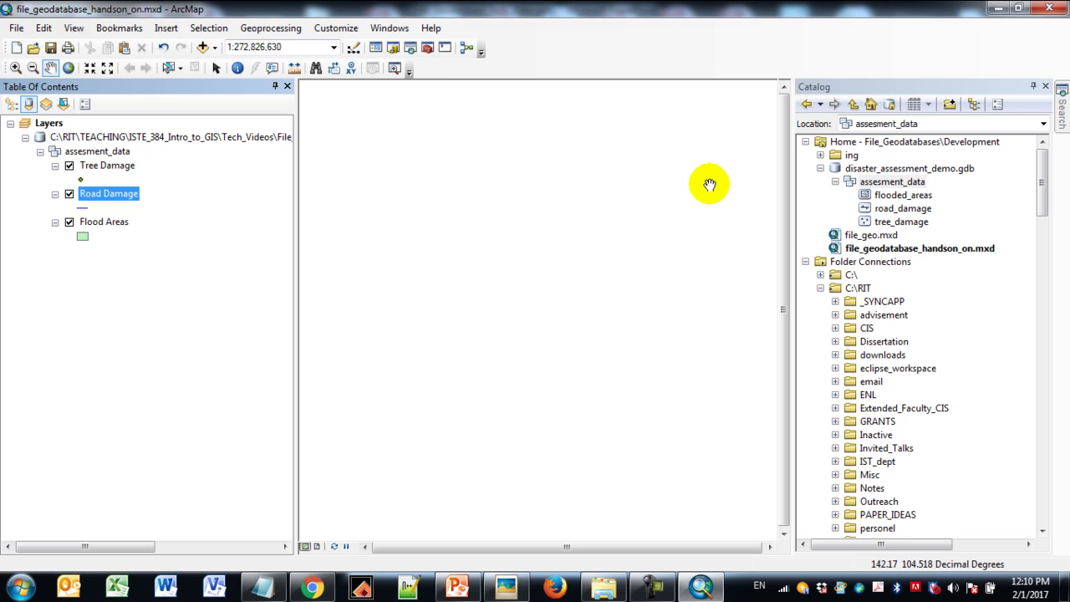
# Step: Create attachments for the tree_damage feature class in the assesment_data feature dataset
pyautogui.click(921, 222)
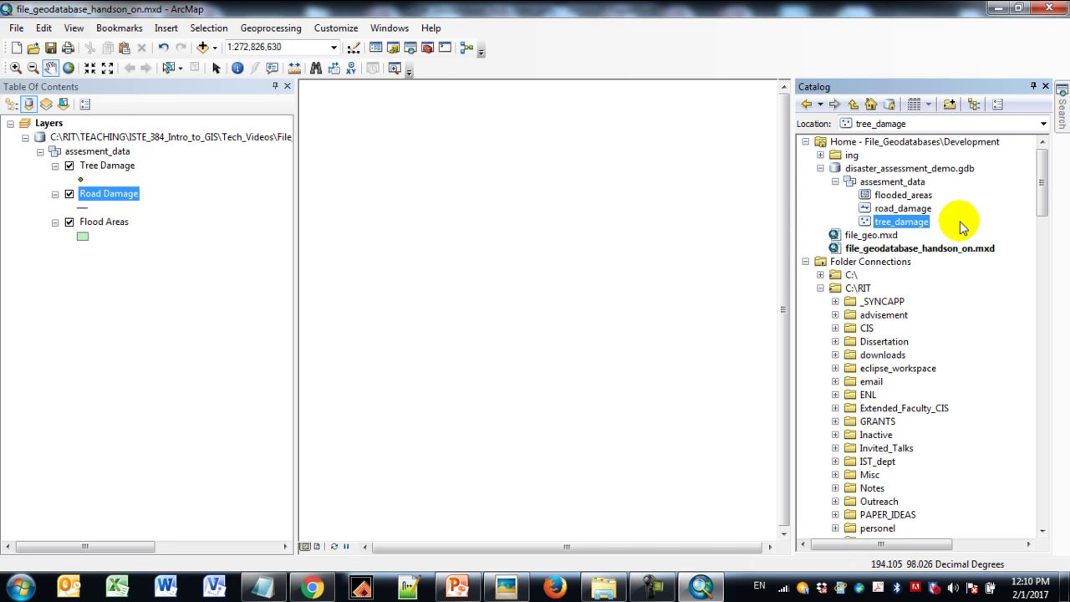
pyautogui.rightClick(918, 229)
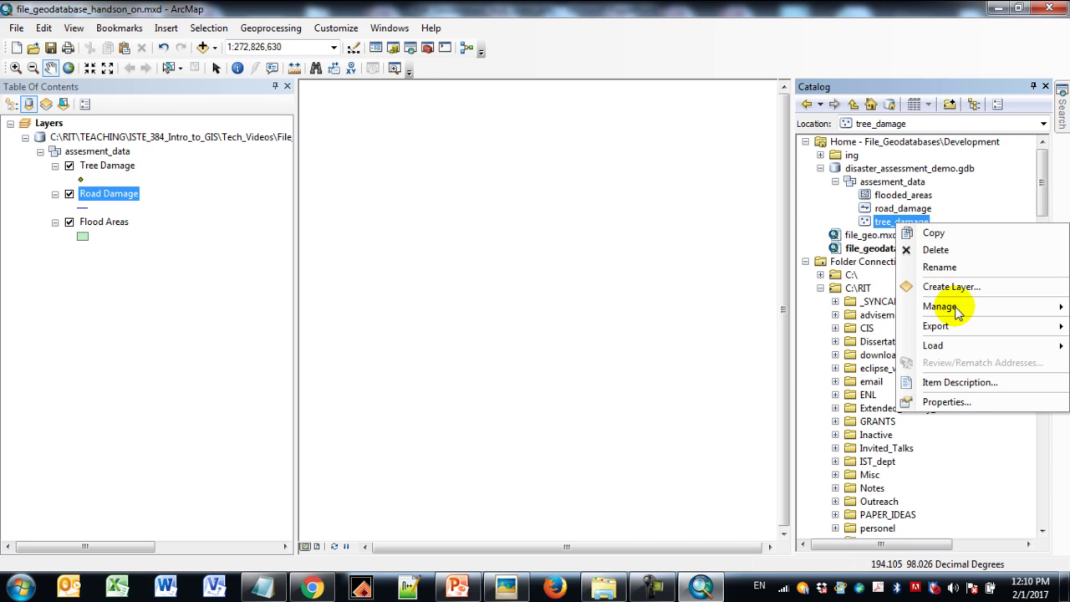
pyautogui.moveTo(953, 308)
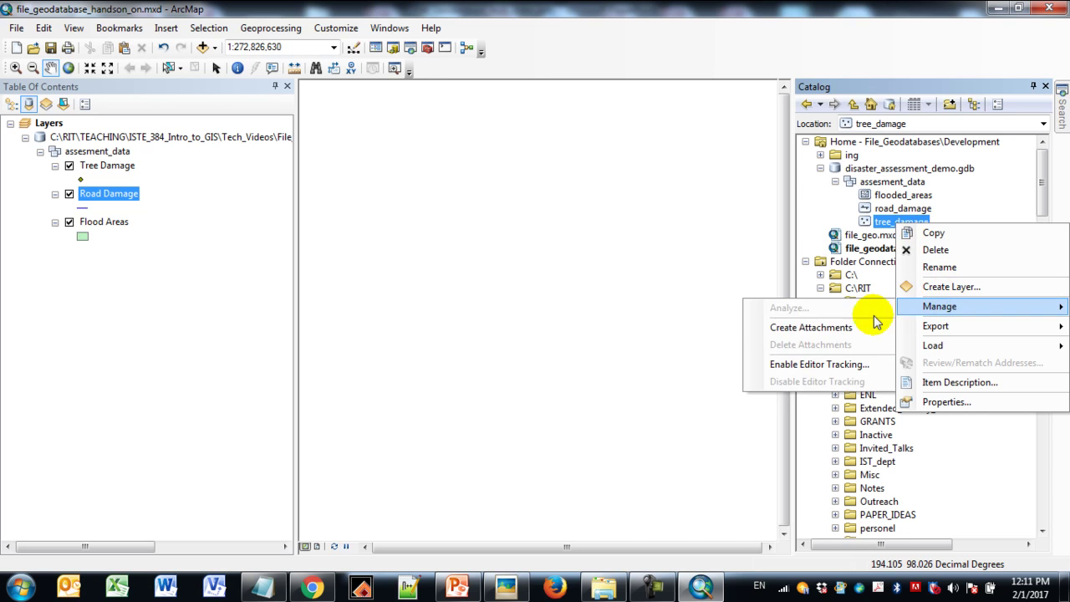
pyautogui.click(826, 329)
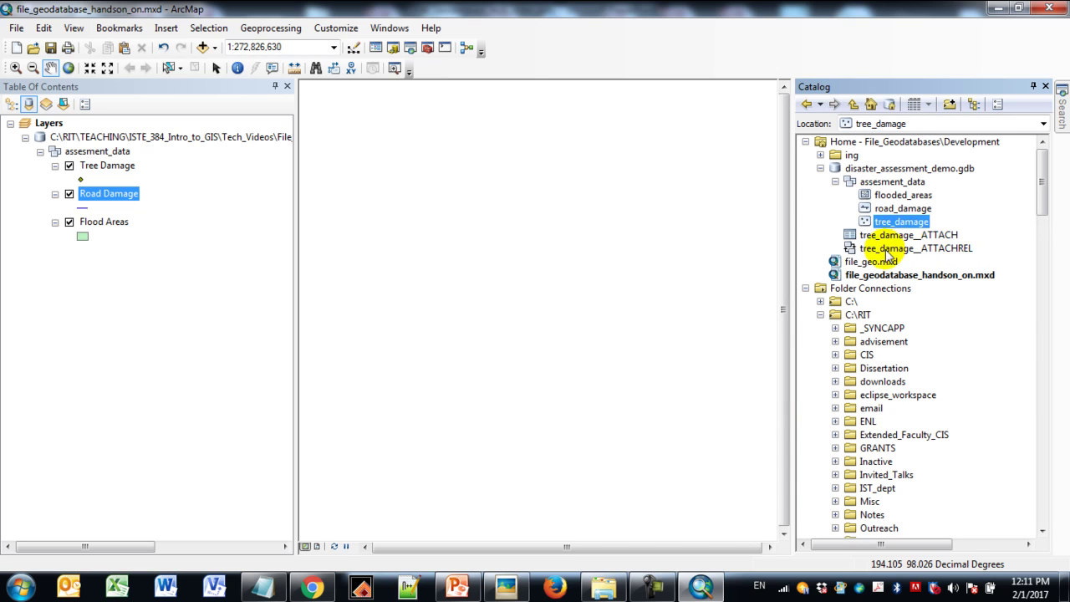
pyautogui.click(909, 237)
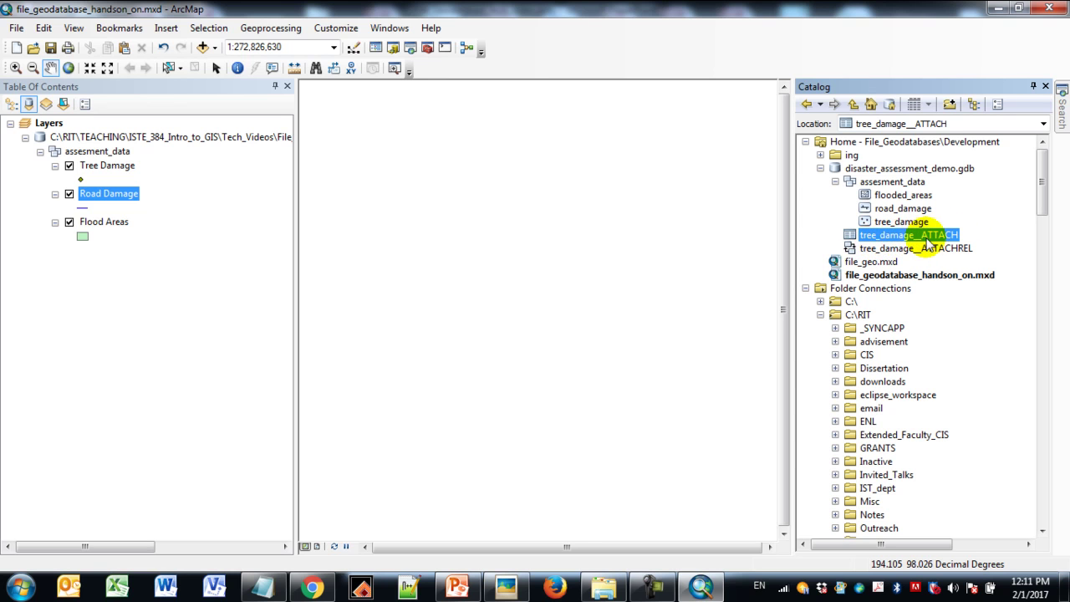
pyautogui.click(906, 249)
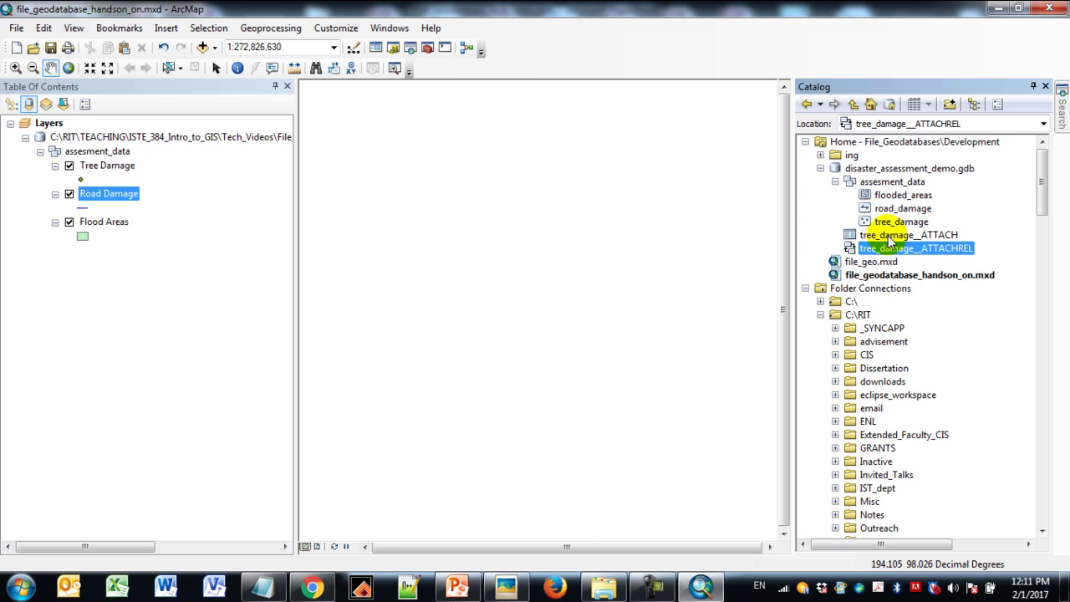
pyautogui.click(889, 236)
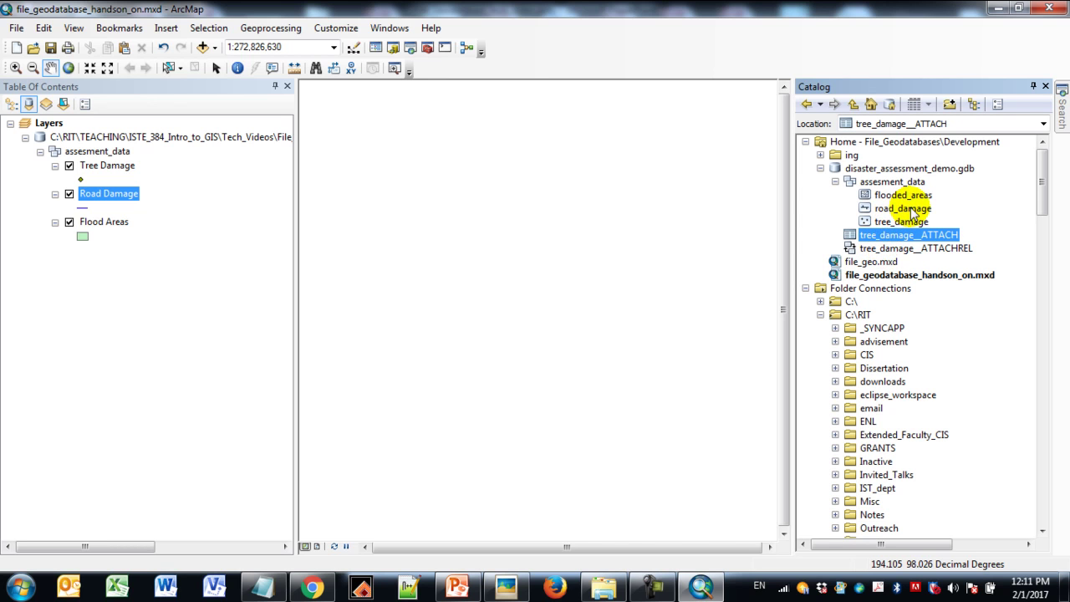
pyautogui.click(891, 223)
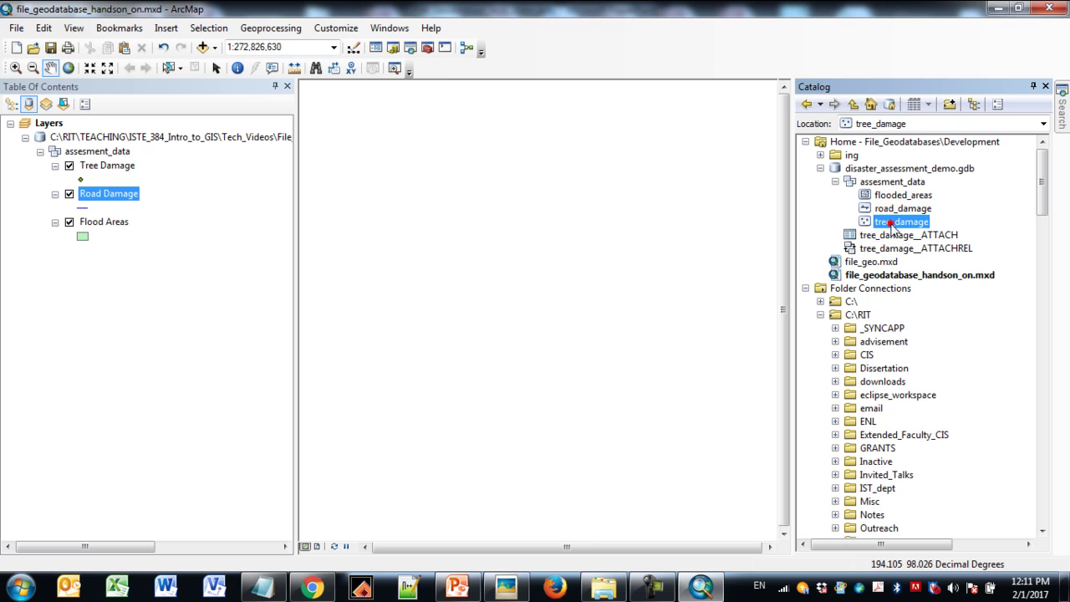
pyautogui.click(893, 248)
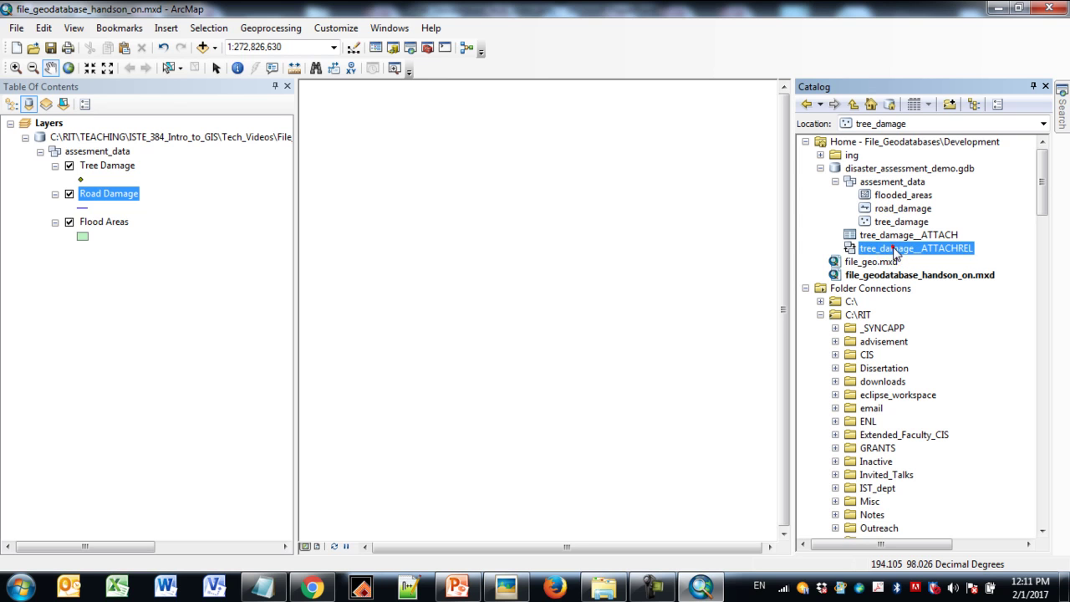